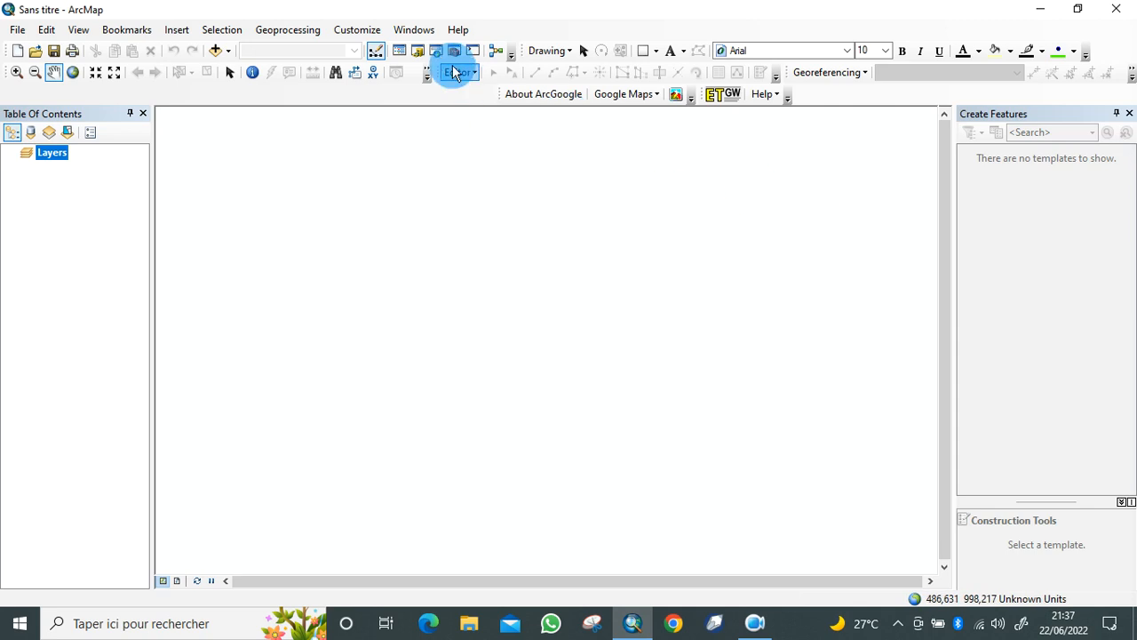
# - Connect the Catalog to the TRAINING ARCGIS folder on the desktop, and close the Catalog
pyautogui.click(423, 53)
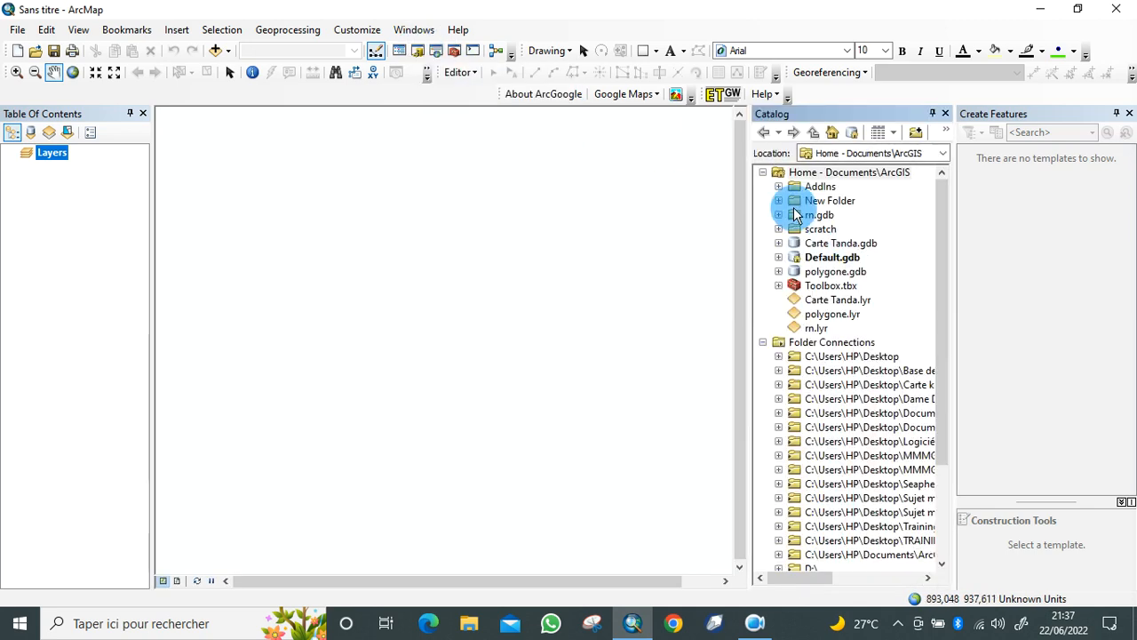
pyautogui.click(917, 134)
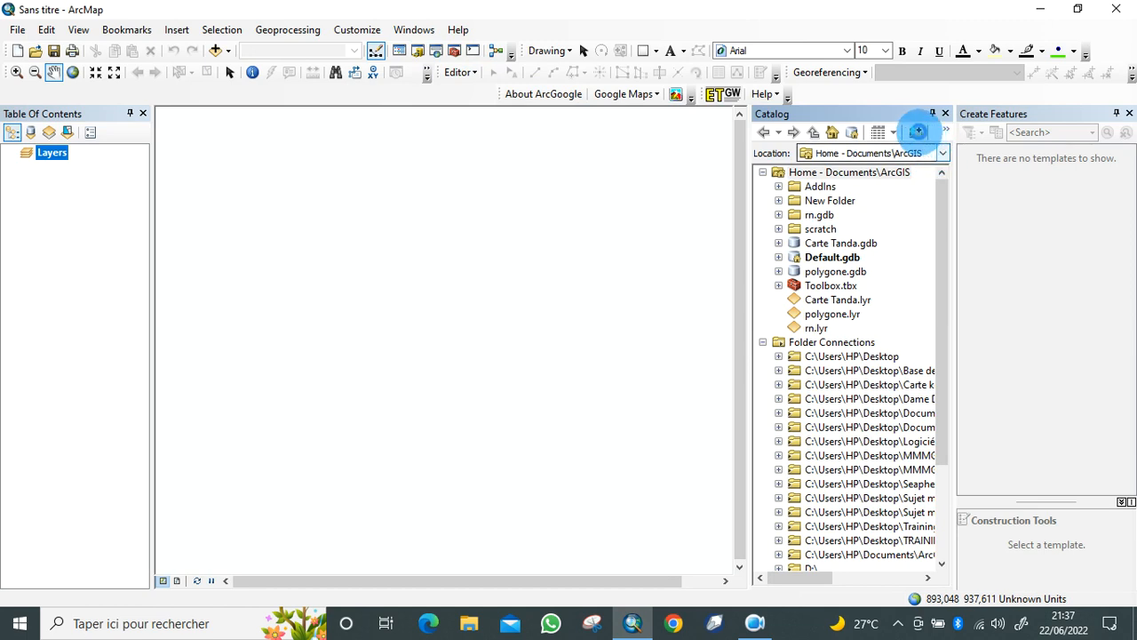
pyautogui.click(917, 133)
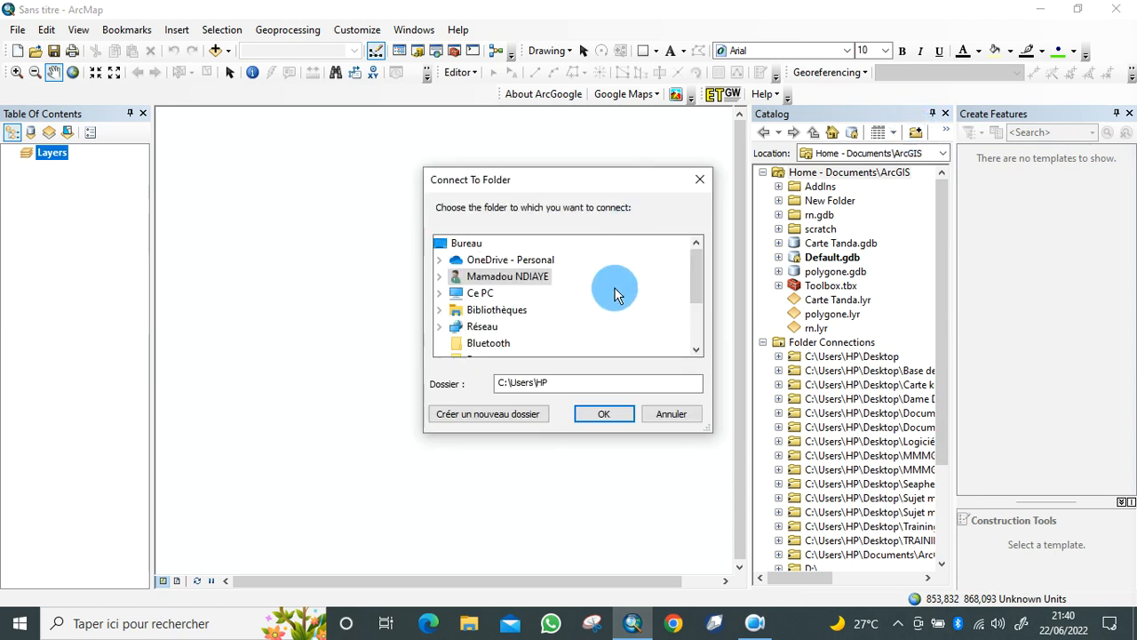
pyautogui.click(469, 245)
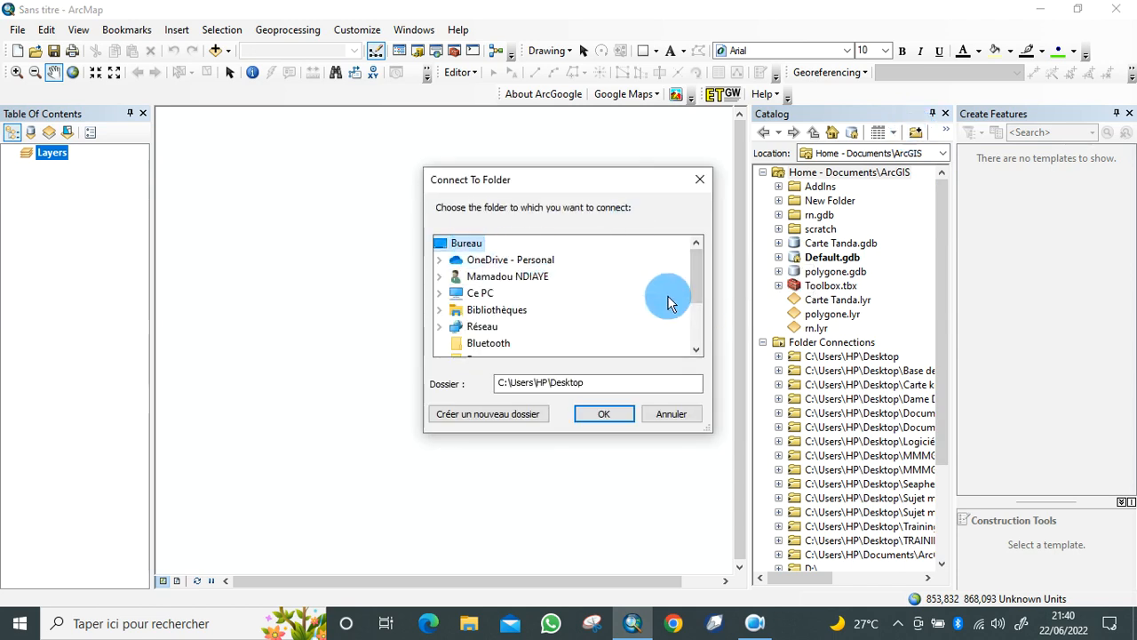
pyautogui.moveTo(702, 284); pyautogui.dragTo(698, 341)
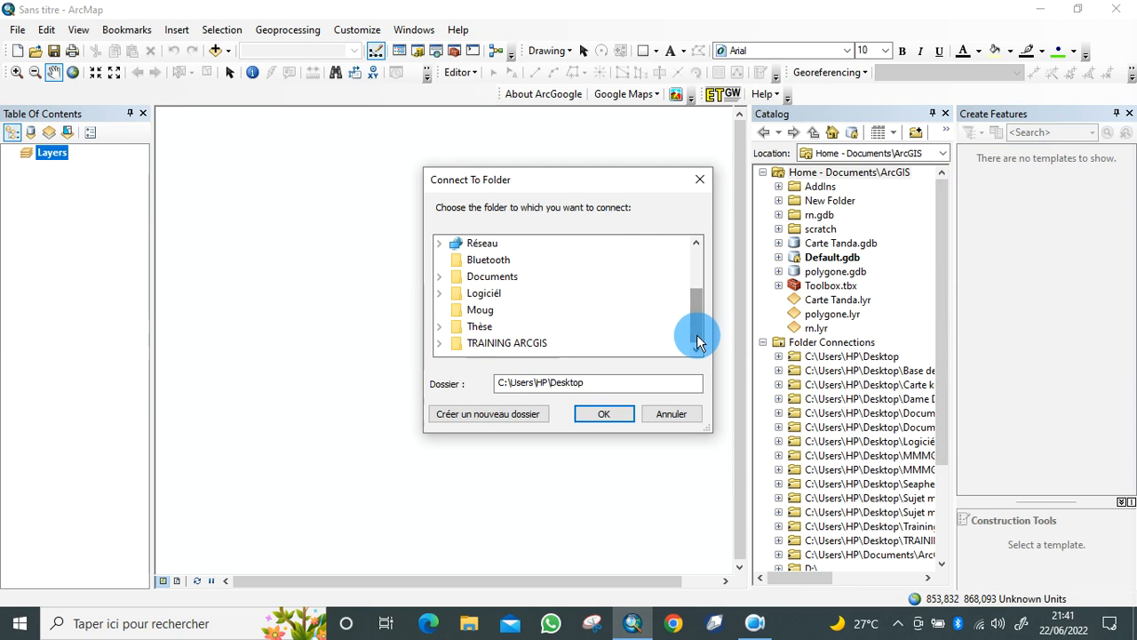
pyautogui.click(514, 344)
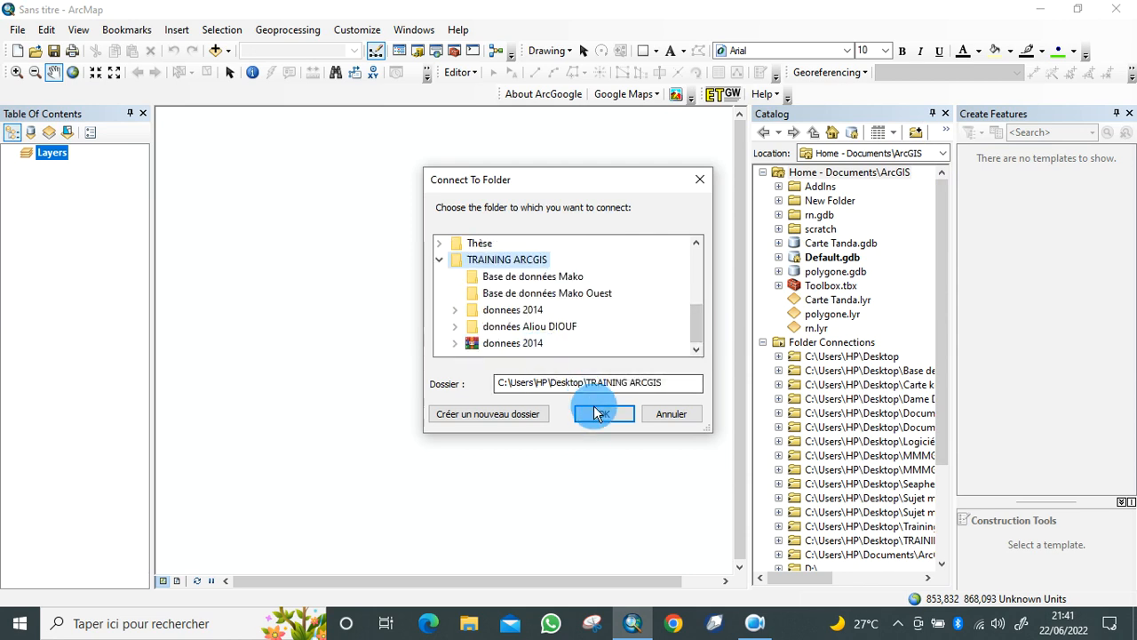
pyautogui.click(598, 412)
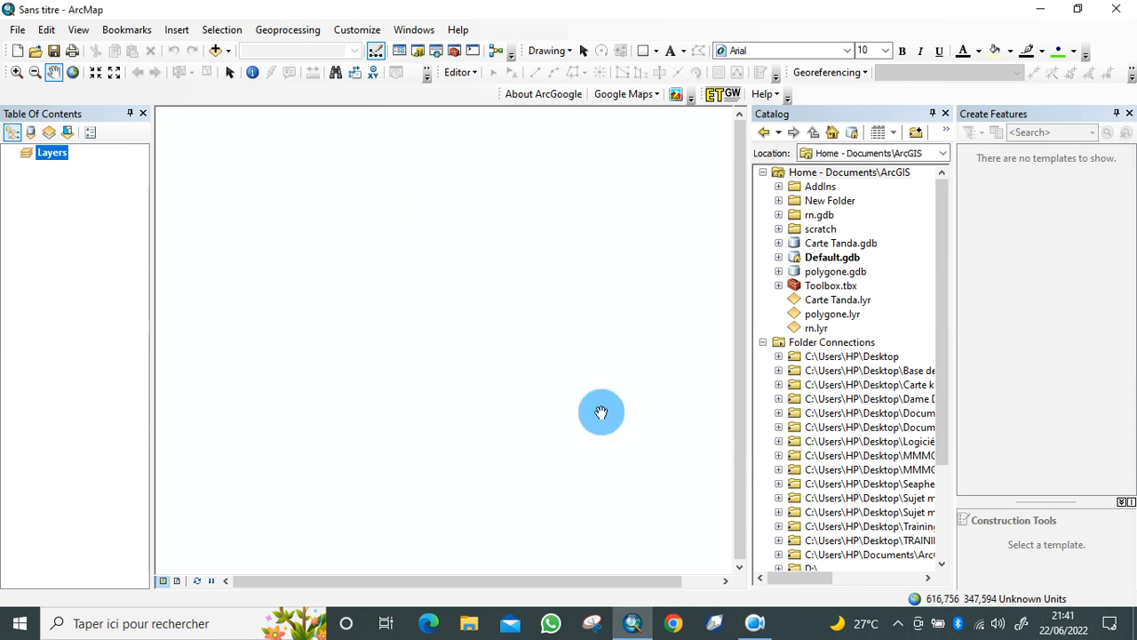
pyautogui.click(945, 114)
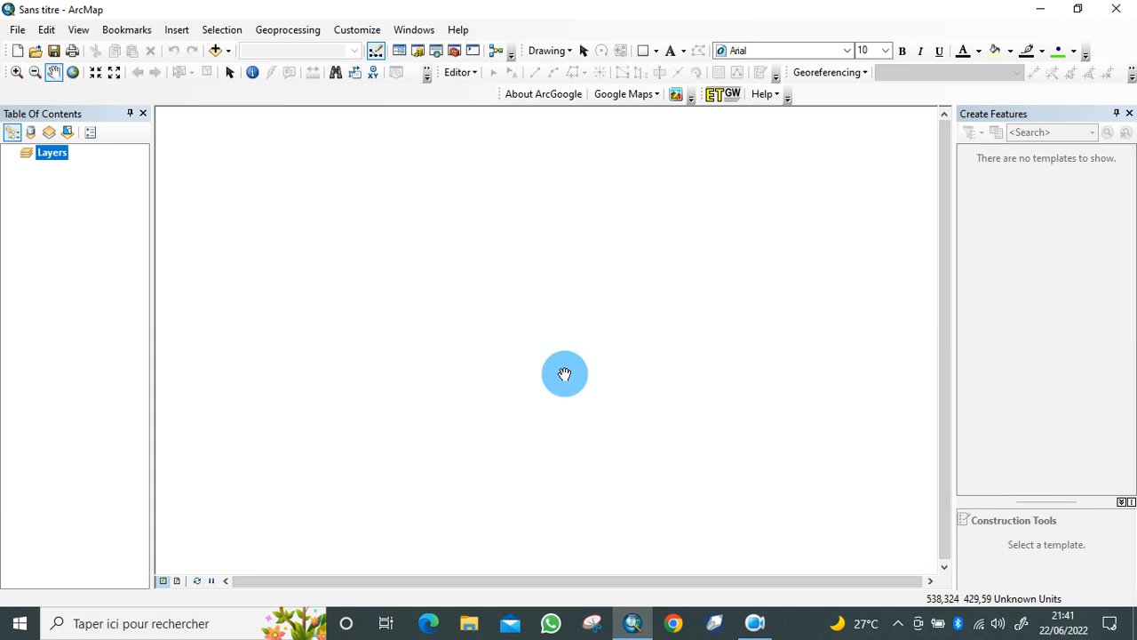
# - Add the sen_contour.shp layer to the map from the inner donnees 2014 folder within TRAINING ARCGIS on the desktop
pyautogui.click(218, 53)
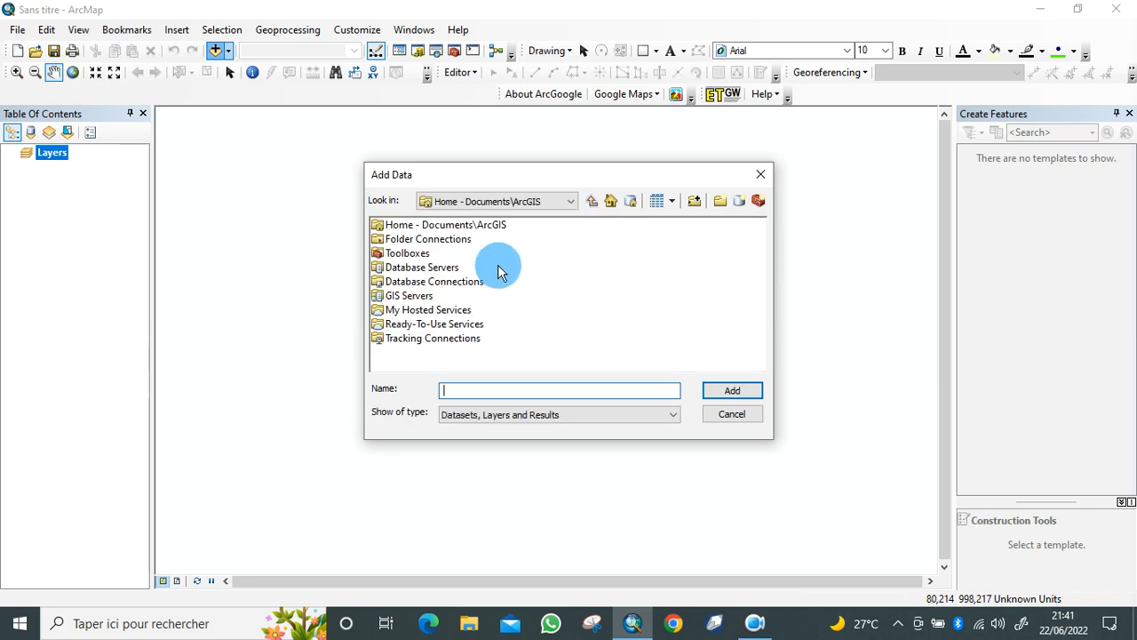
pyautogui.click(569, 202)
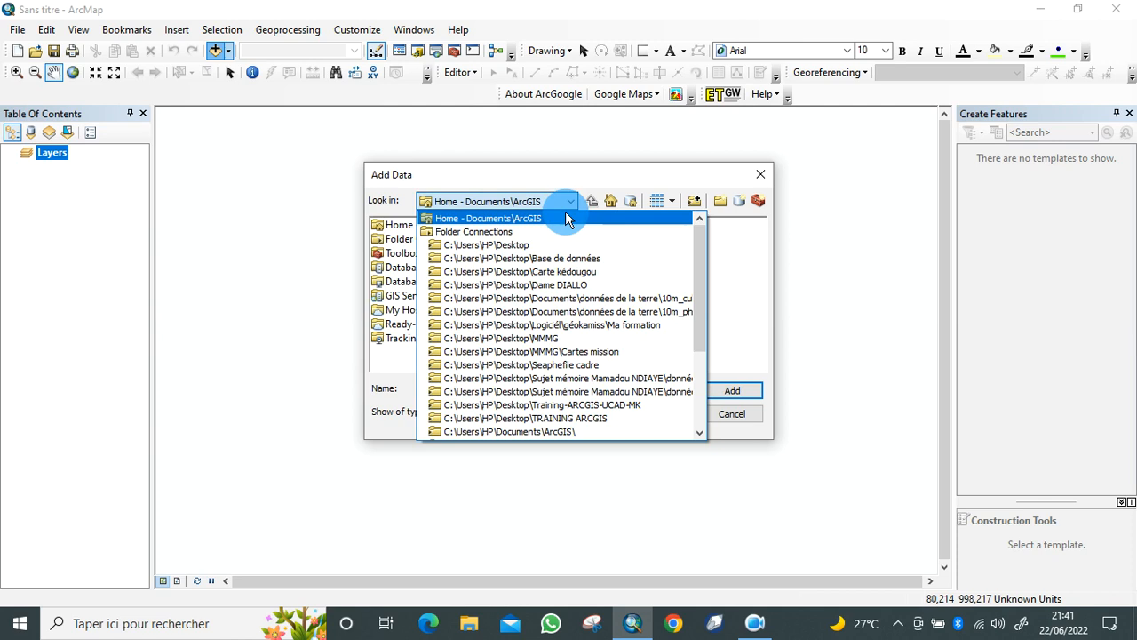
pyautogui.click(548, 244)
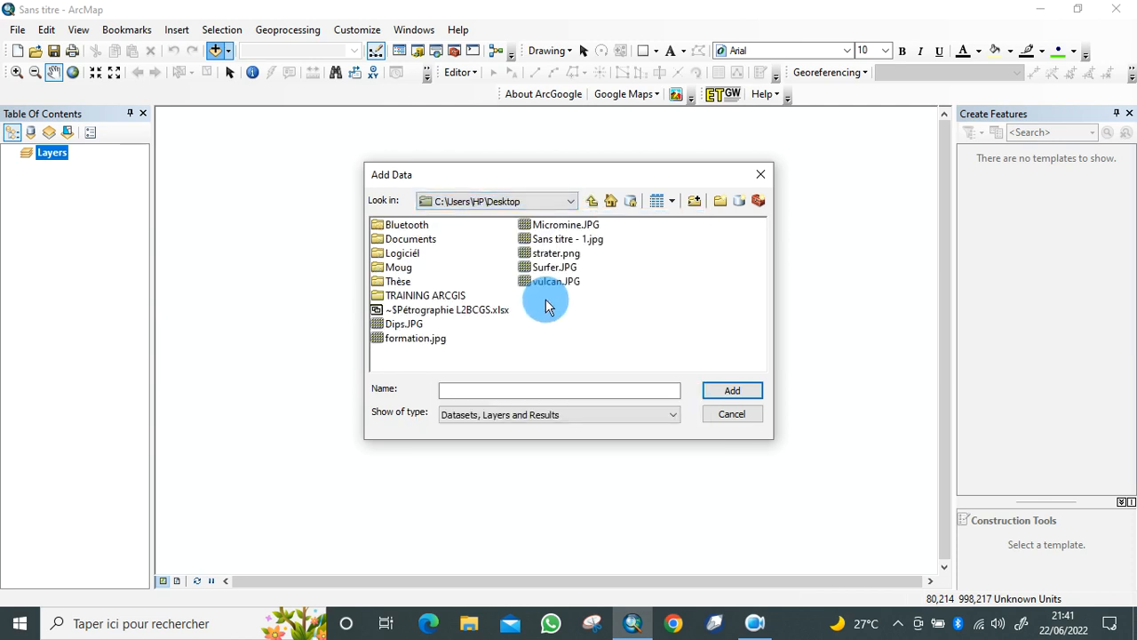
pyautogui.doubleClick(452, 293)
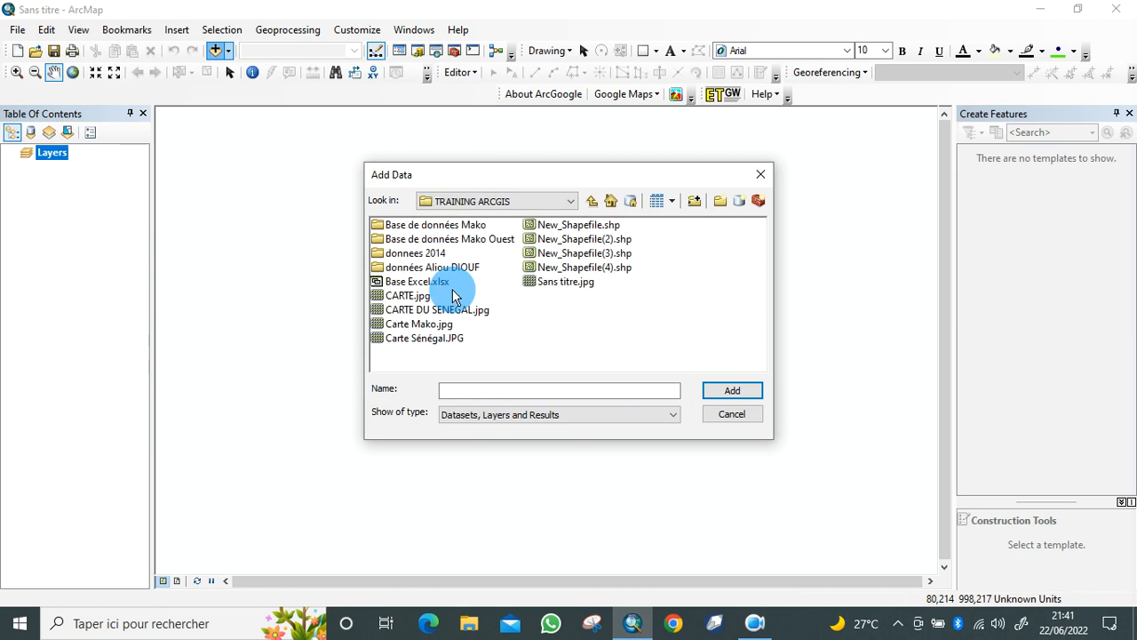
pyautogui.doubleClick(430, 255)
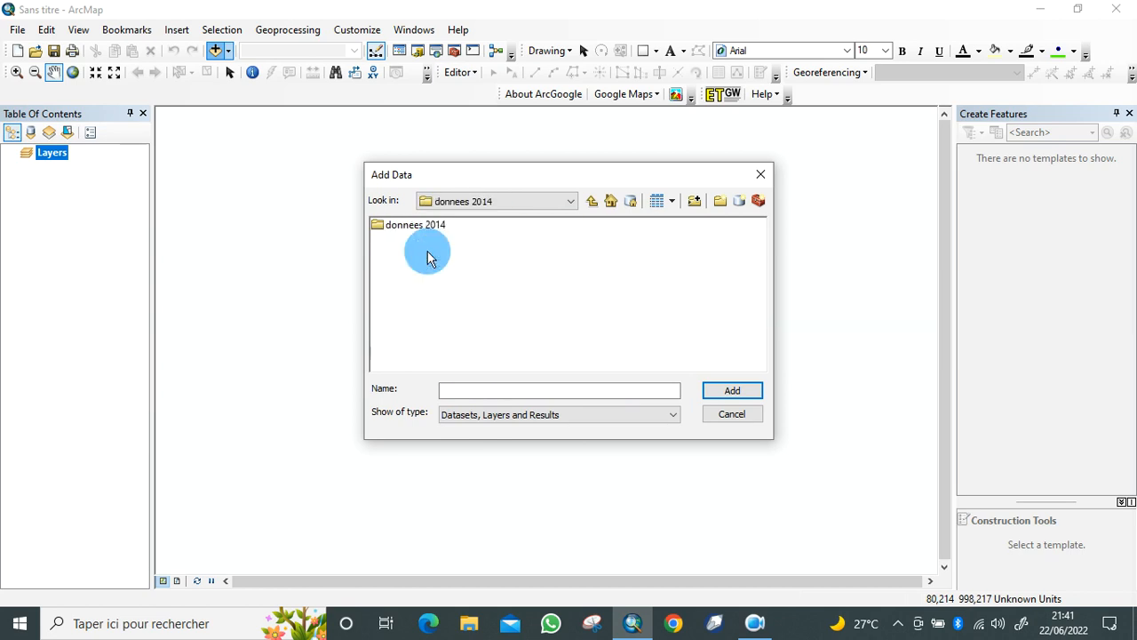
pyautogui.doubleClick(418, 226)
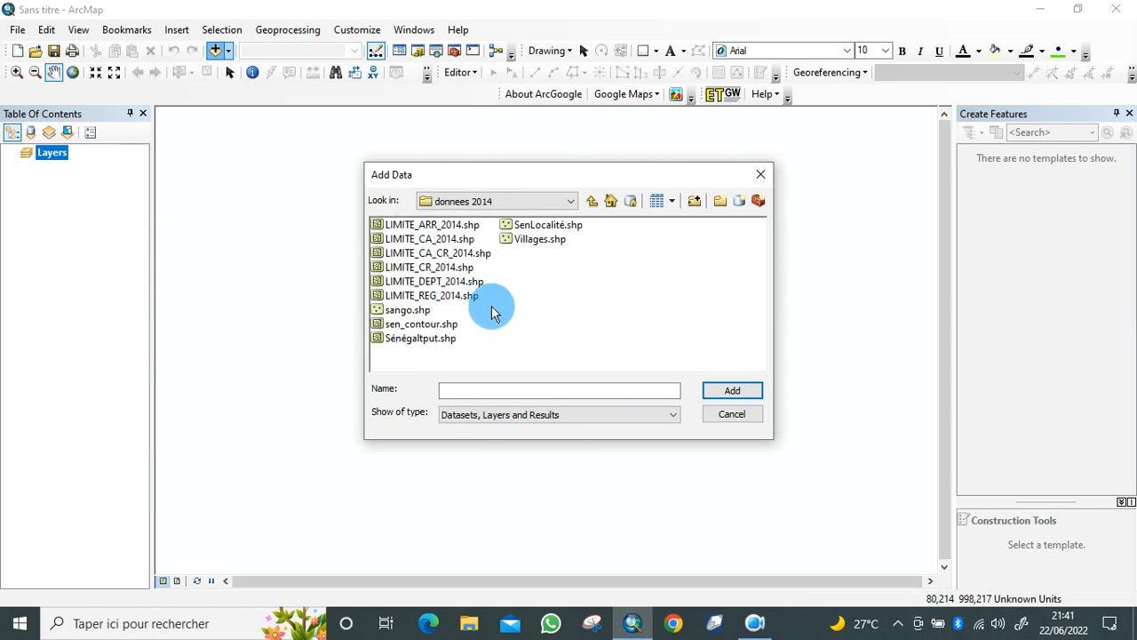
pyautogui.click(440, 324)
pyautogui.click(715, 387)
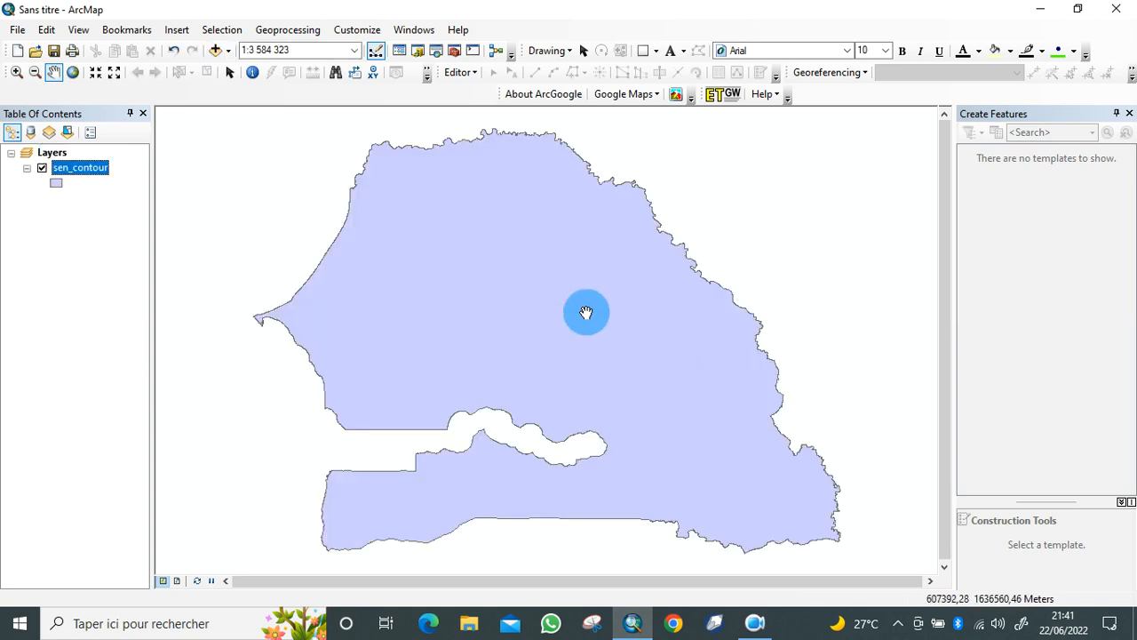
pyautogui.moveTo(586, 312); pyautogui.dragTo(500, 272)
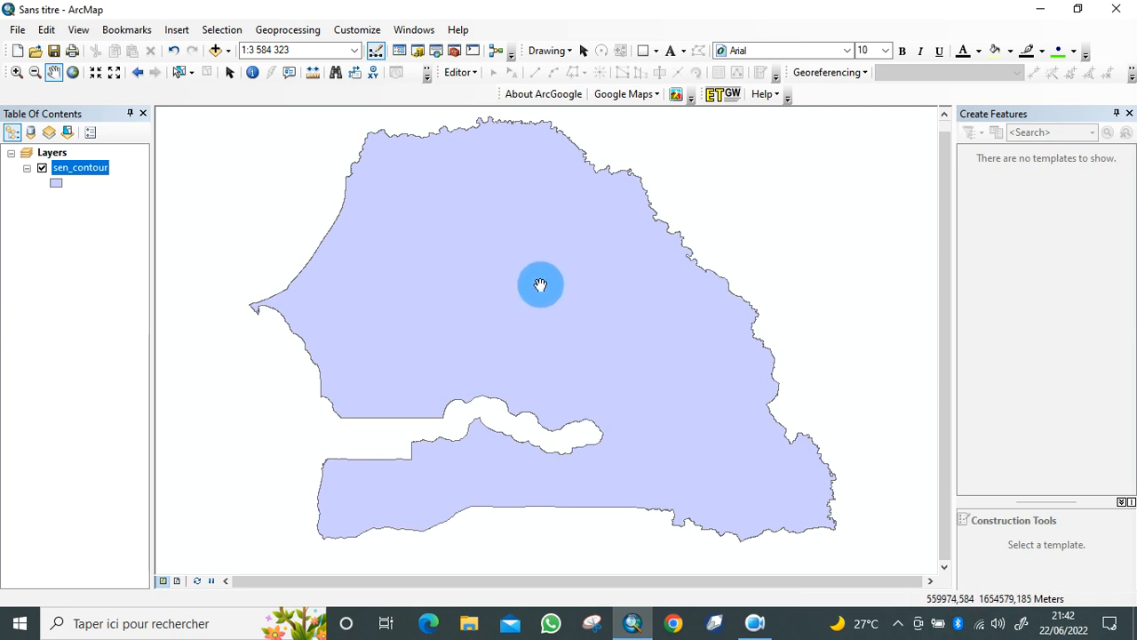
# - Run Define Projection on the sen_contour layer with the WGS_1984_UTM_Zone_28N coordinate system, and close ArcToolbox
pyautogui.click(452, 52)
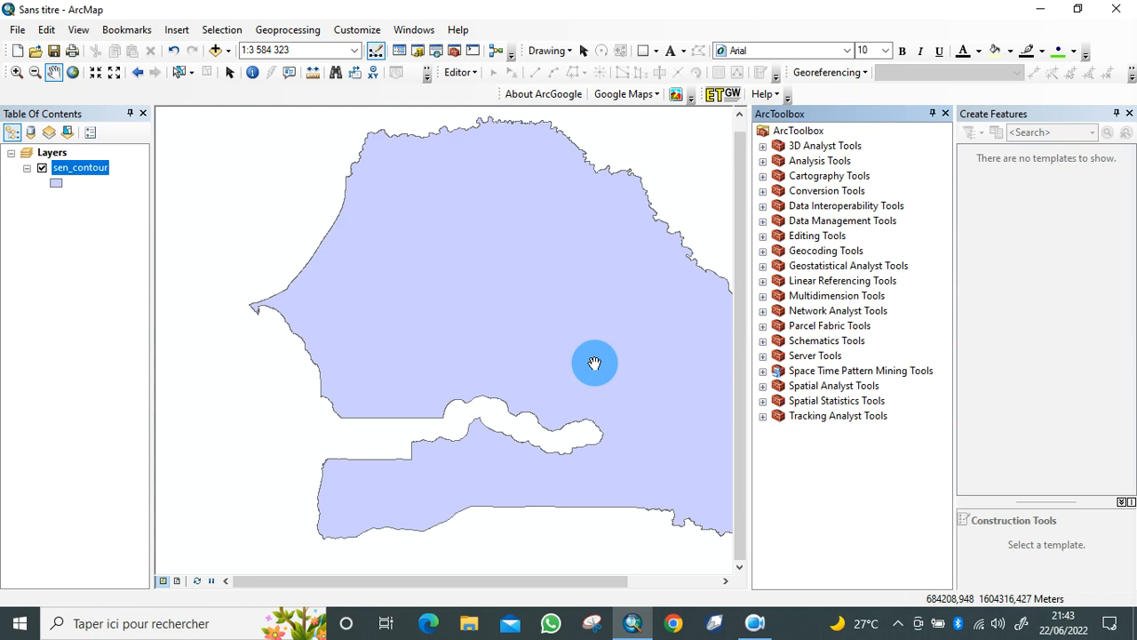
pyautogui.click(763, 221)
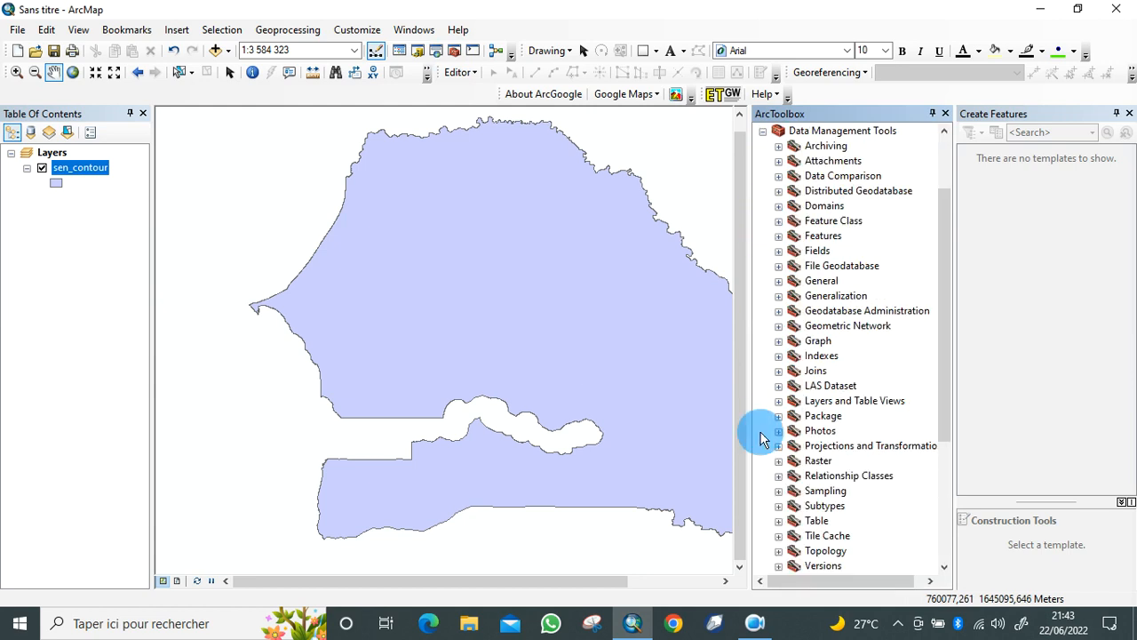
pyautogui.click(779, 447)
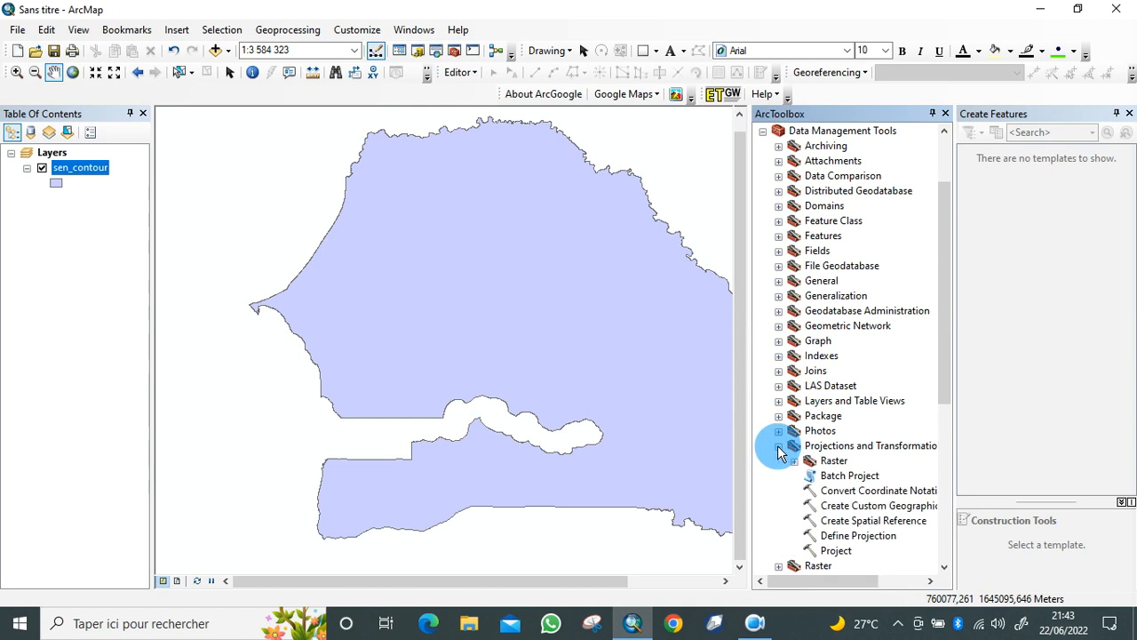
pyautogui.doubleClick(842, 535)
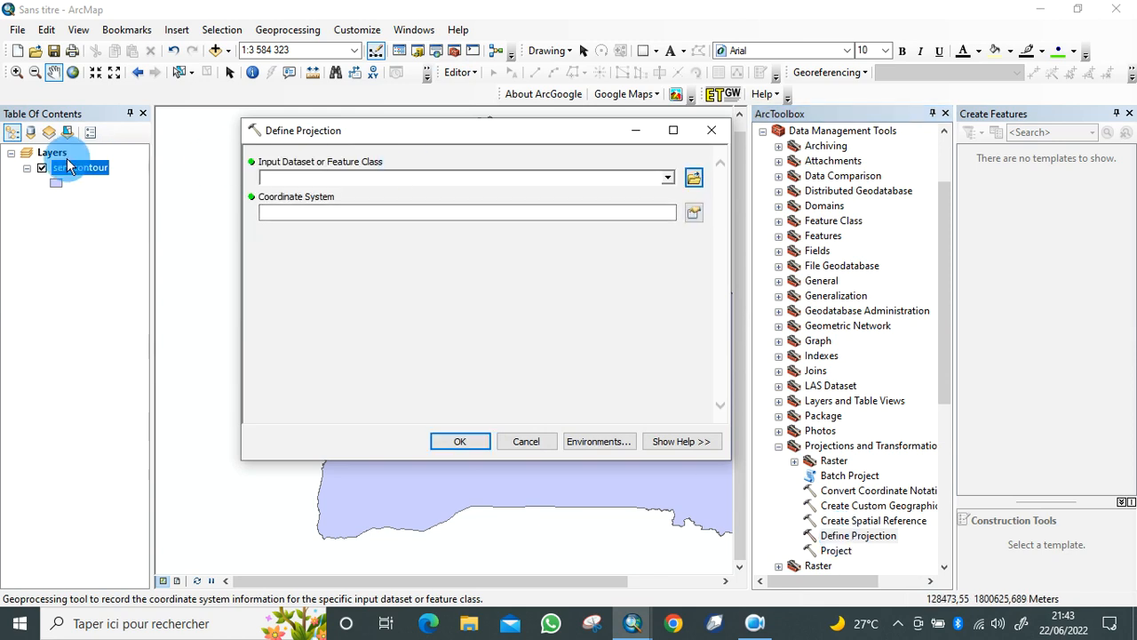
pyautogui.moveTo(74, 172); pyautogui.dragTo(333, 178)
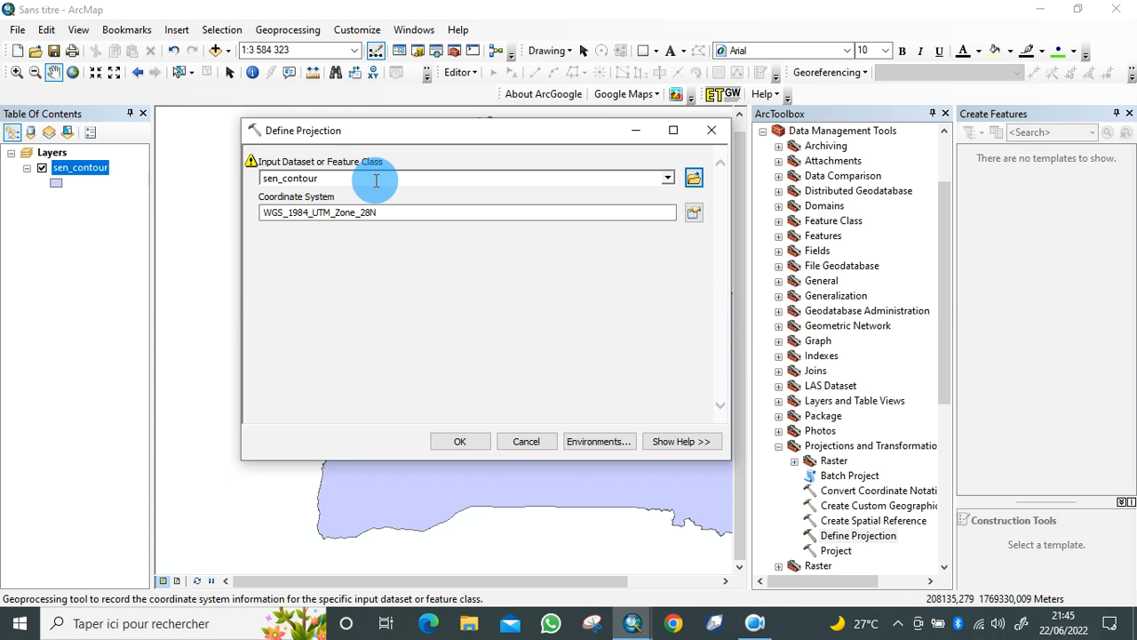
pyautogui.click(468, 441)
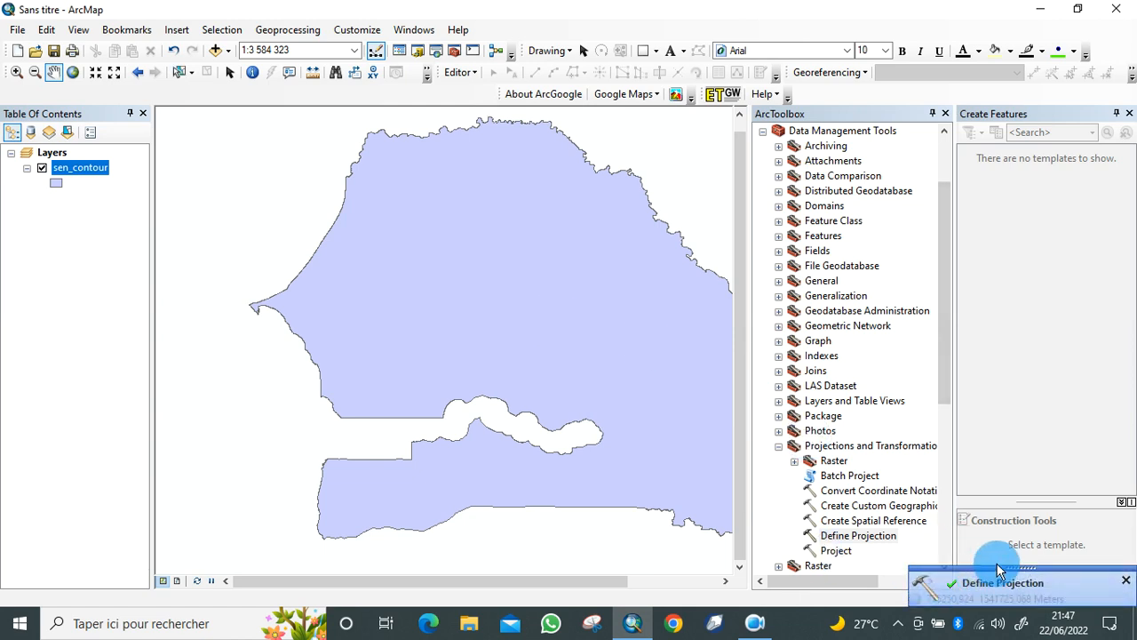
pyautogui.click(947, 114)
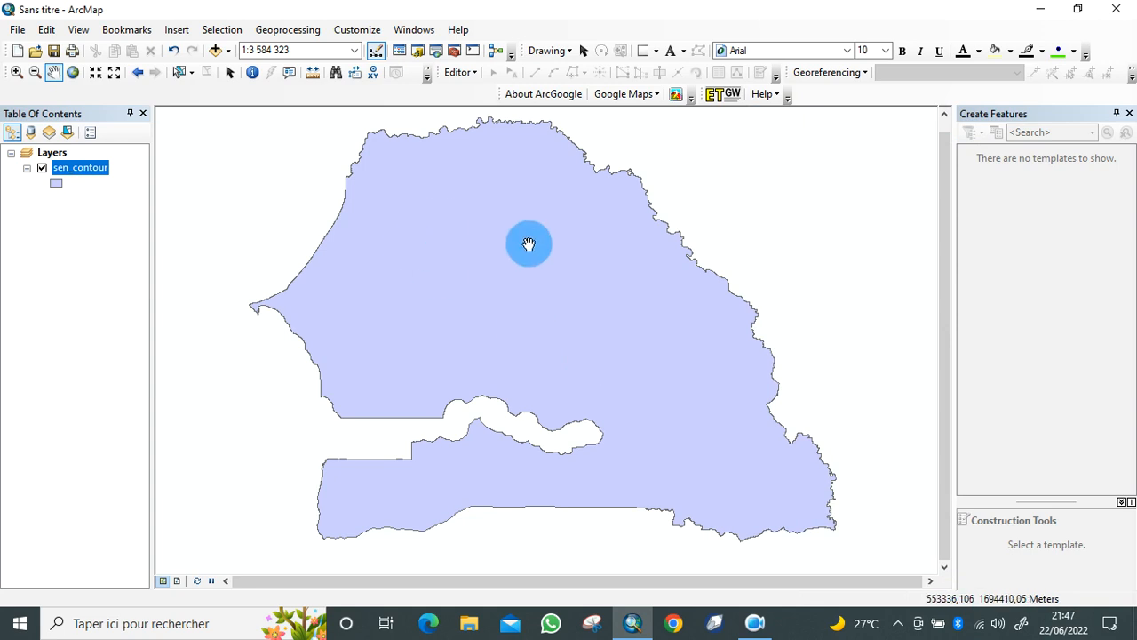
# - Start a new point shapefile named Extract XY in the donnees 2014 folder of the TRAINING ARCGIS connection
pyautogui.click(422, 58)
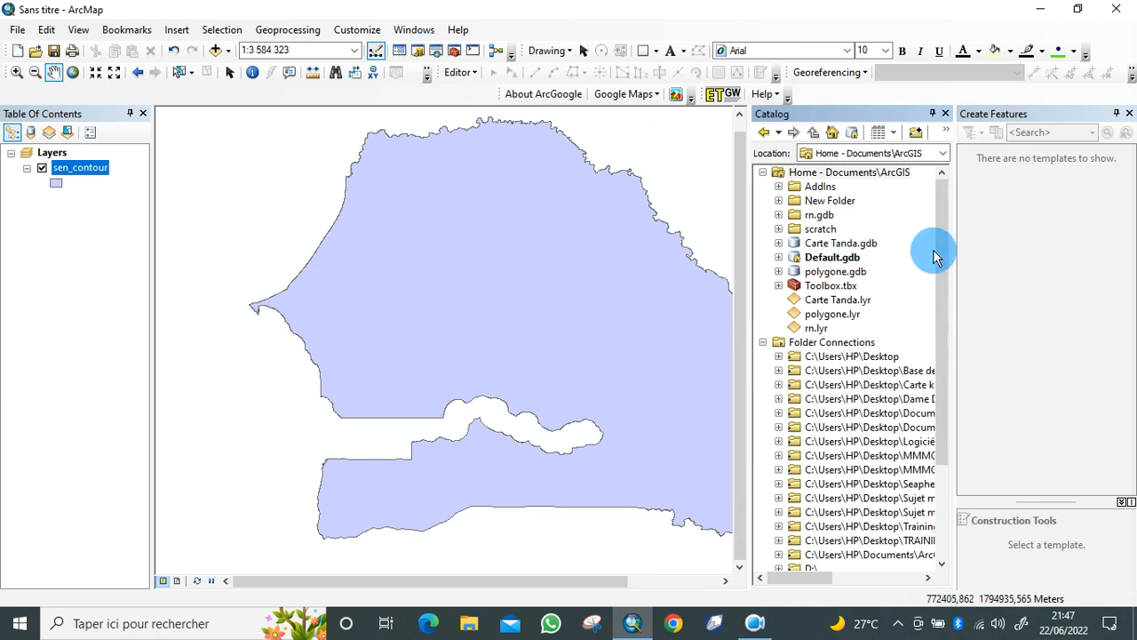
pyautogui.moveTo(941, 260); pyautogui.dragTo(945, 311)
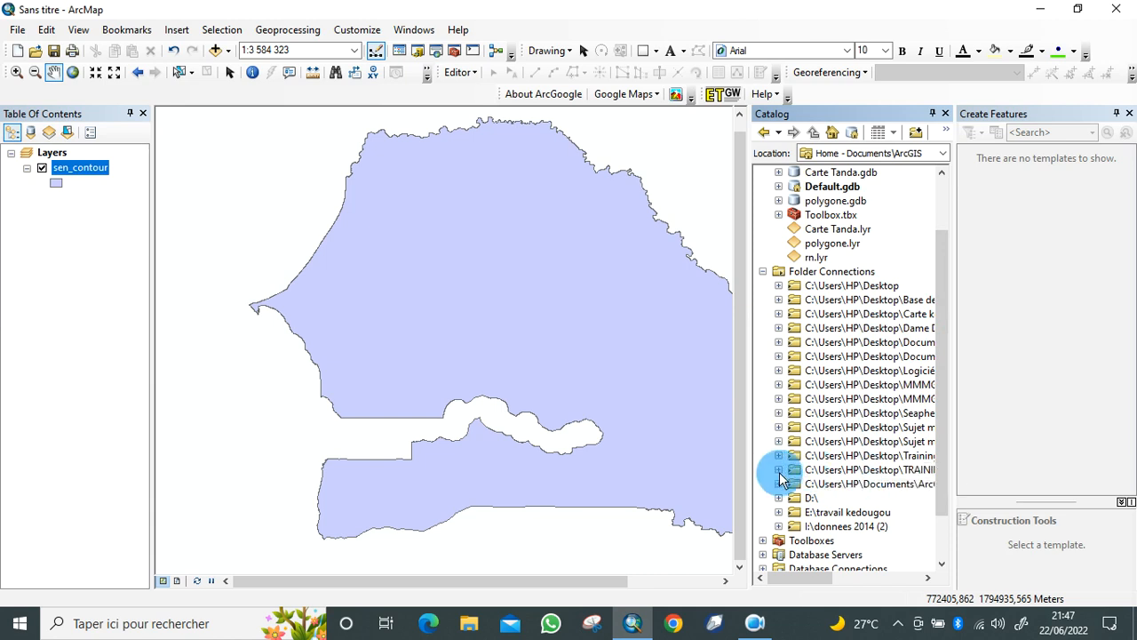
pyautogui.click(778, 470)
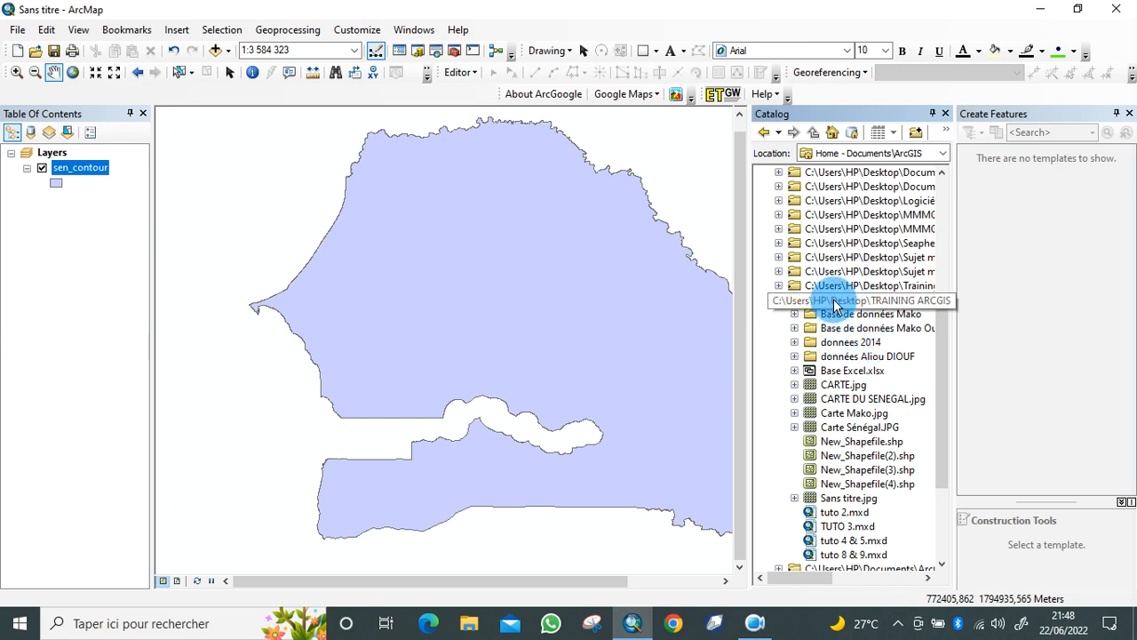
pyautogui.click(827, 346)
pyautogui.rightClick(828, 345)
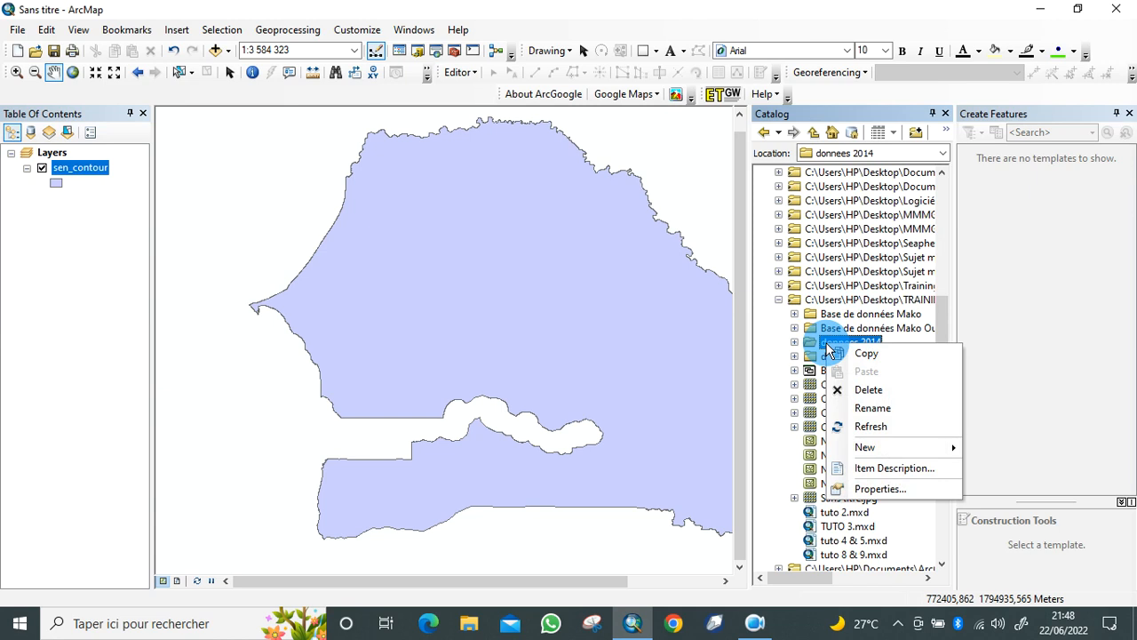
pyautogui.moveTo(867, 449)
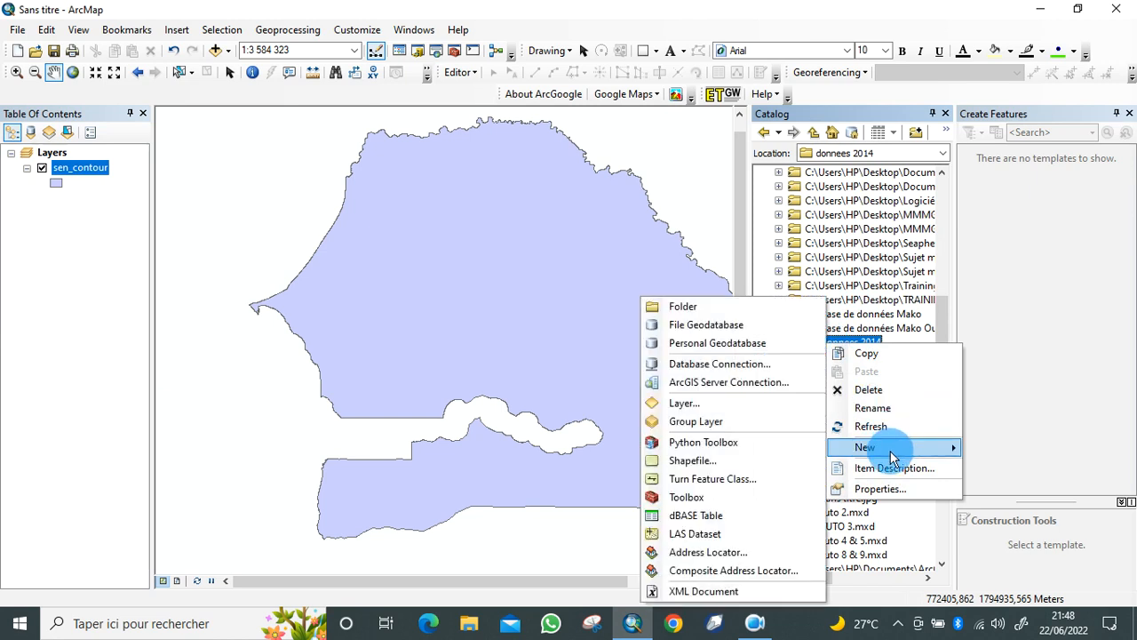
pyautogui.click(689, 462)
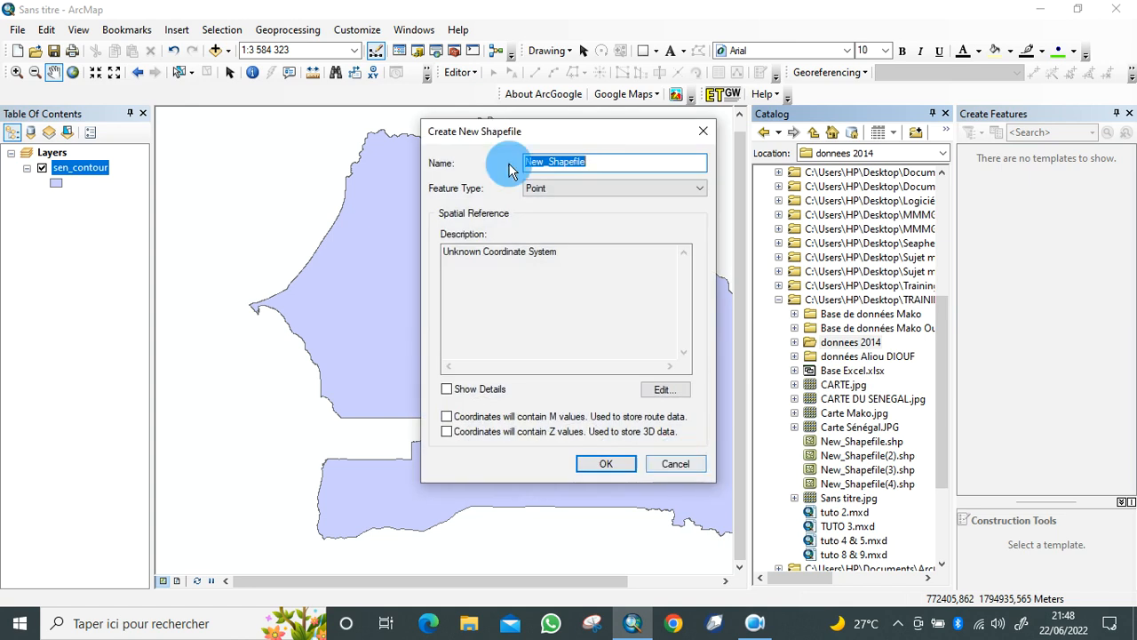
pyautogui.press('BackSpace')
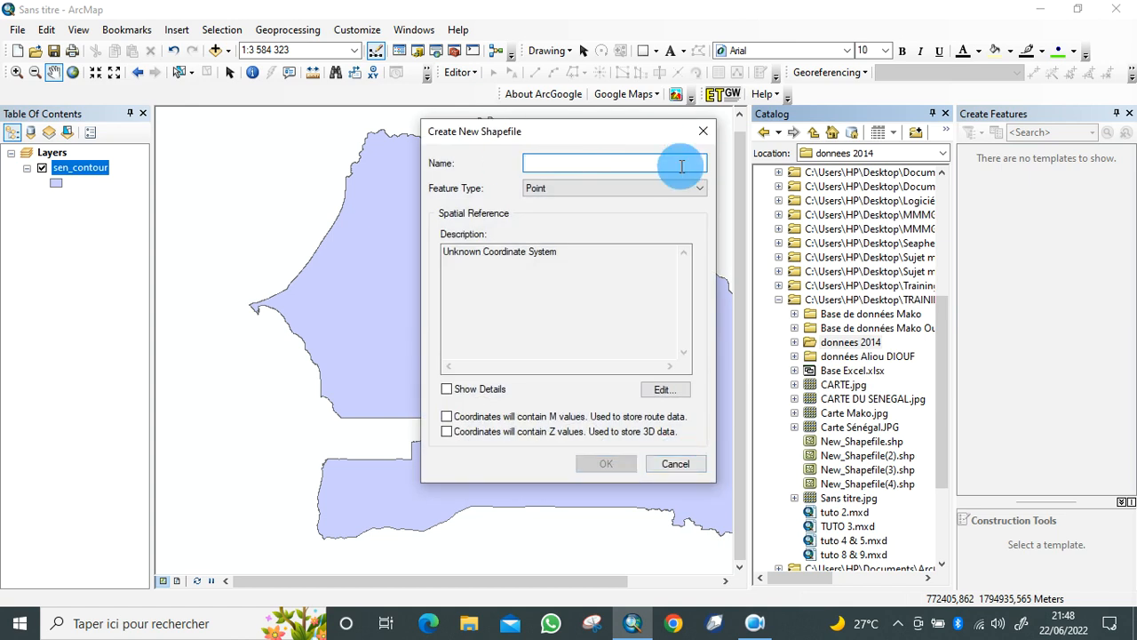
pyautogui.write('Extract XY')
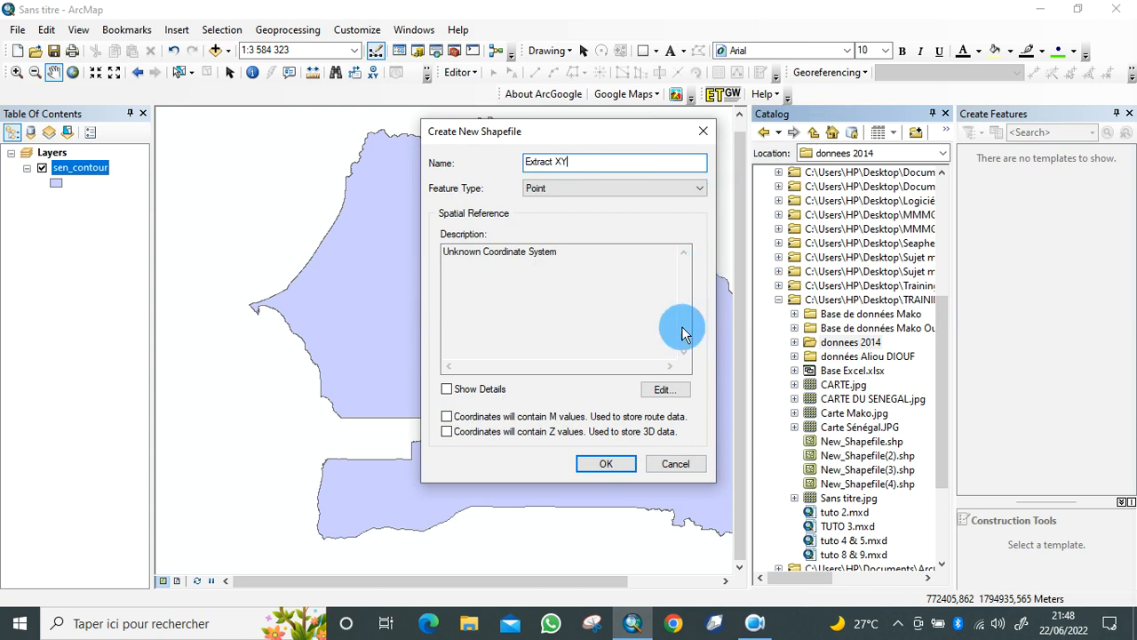
# - Assign the WGS 1984 UTM Zone 28N coordinate system to the Extract XY shapefile and create it
pyautogui.click(673, 389)
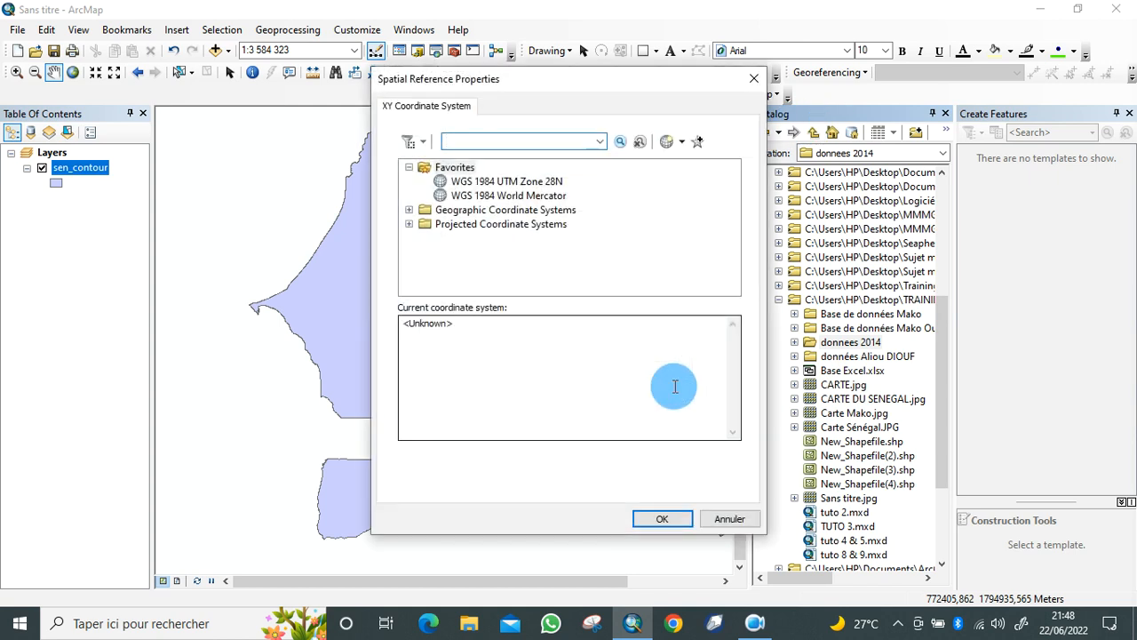
pyautogui.click(533, 182)
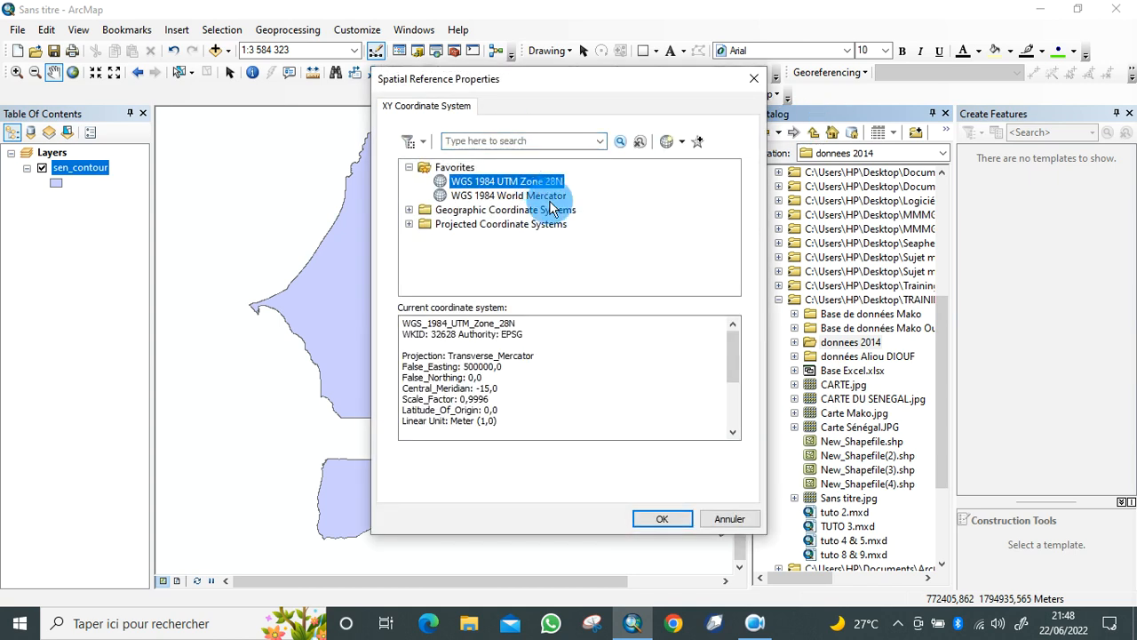
pyautogui.click(660, 519)
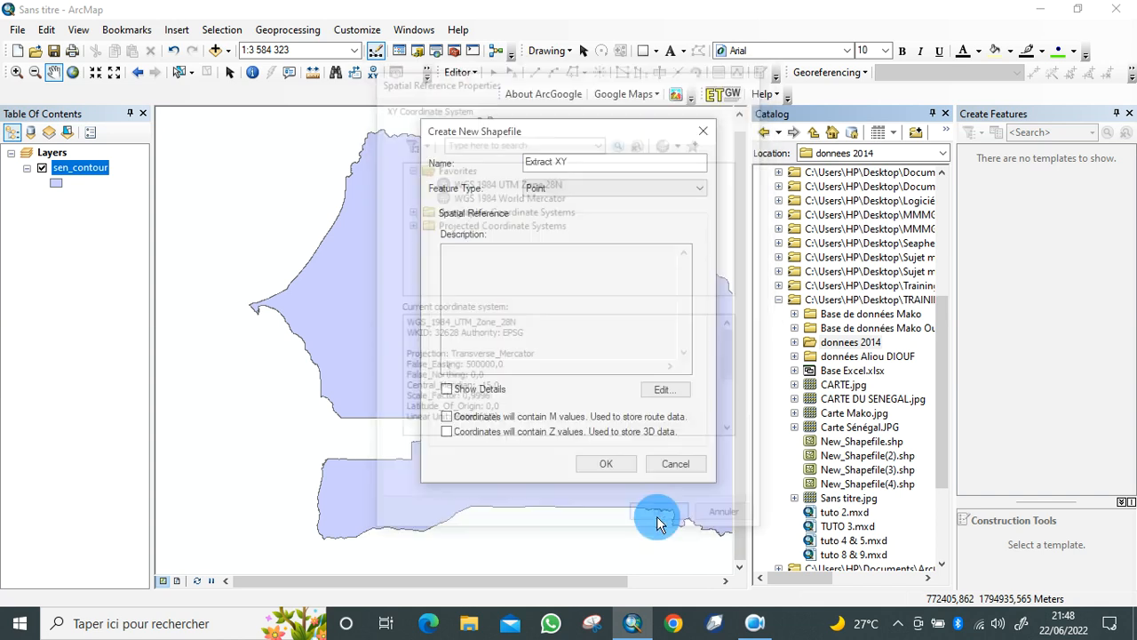
pyautogui.click(602, 463)
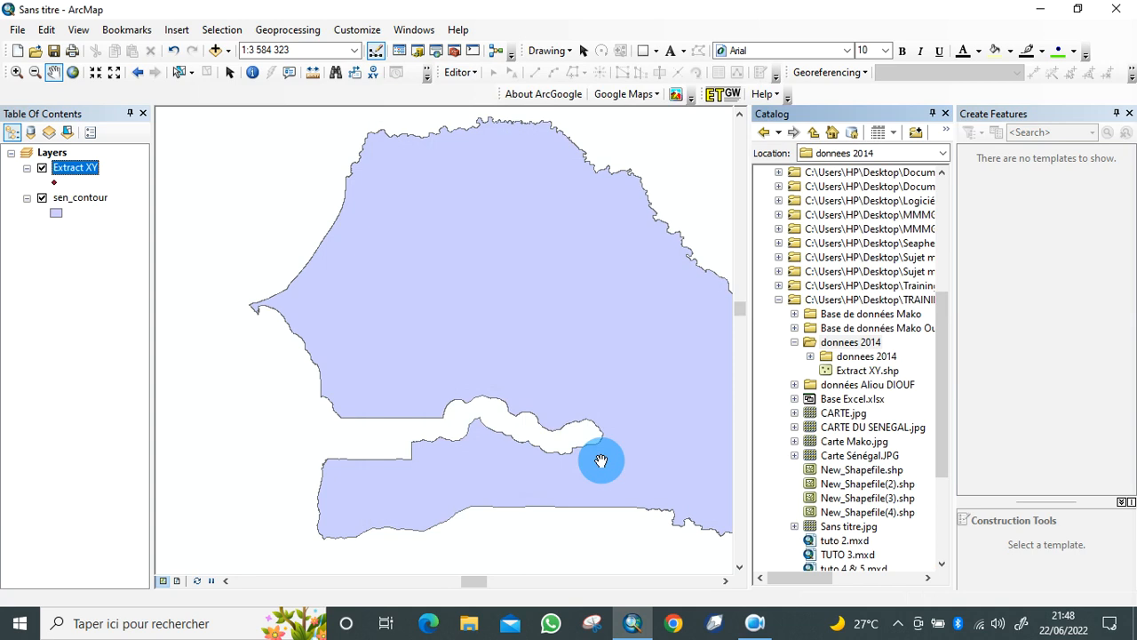
# - Close the Catalog and start an edit session on the Extract XY layer with feature creation available
pyautogui.click(946, 114)
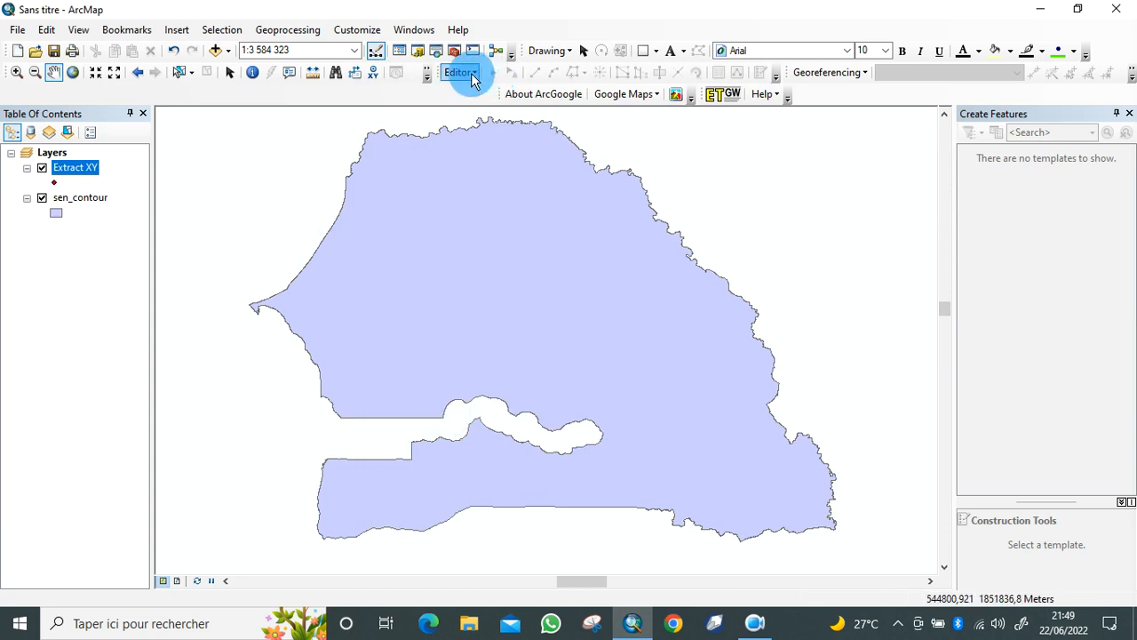
pyautogui.doubleClick(76, 166)
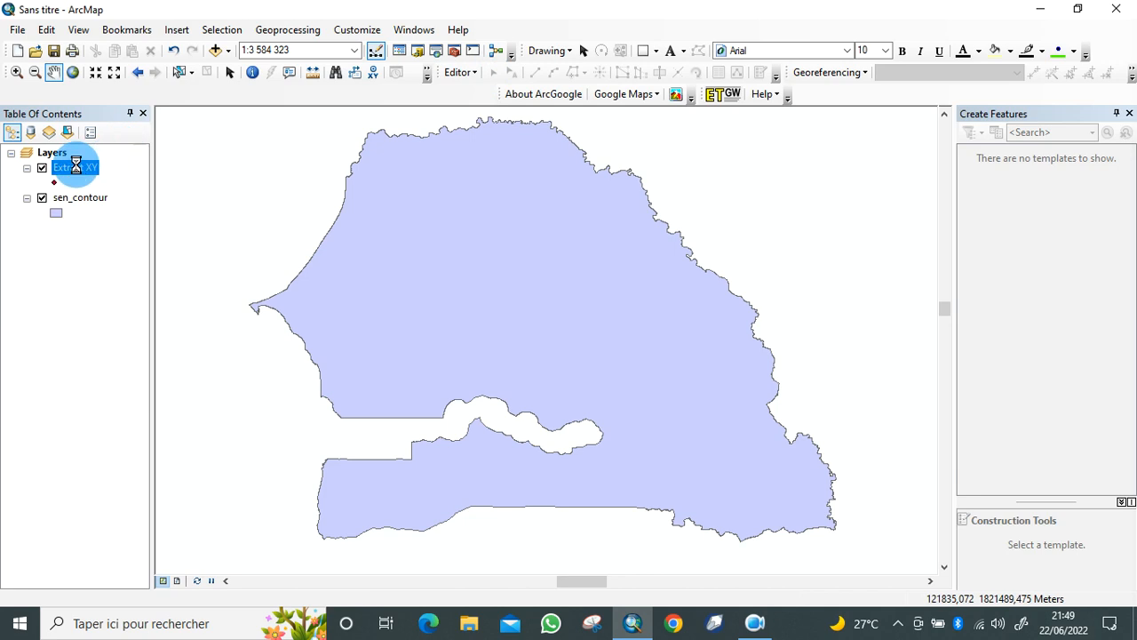
pyautogui.rightClick(80, 172)
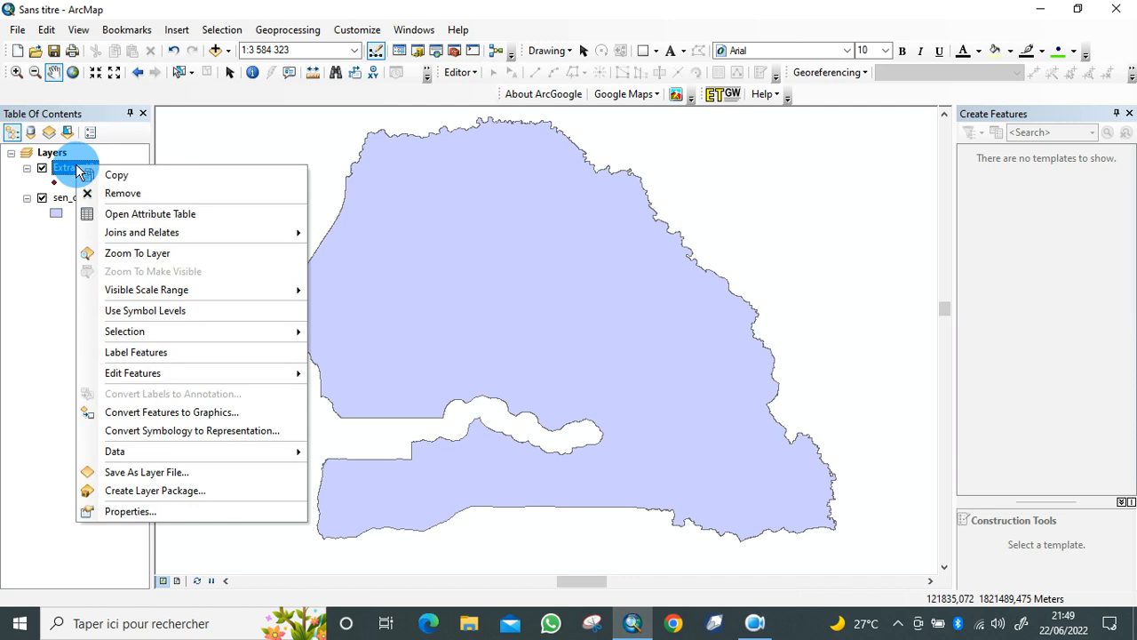
pyautogui.moveTo(182, 378)
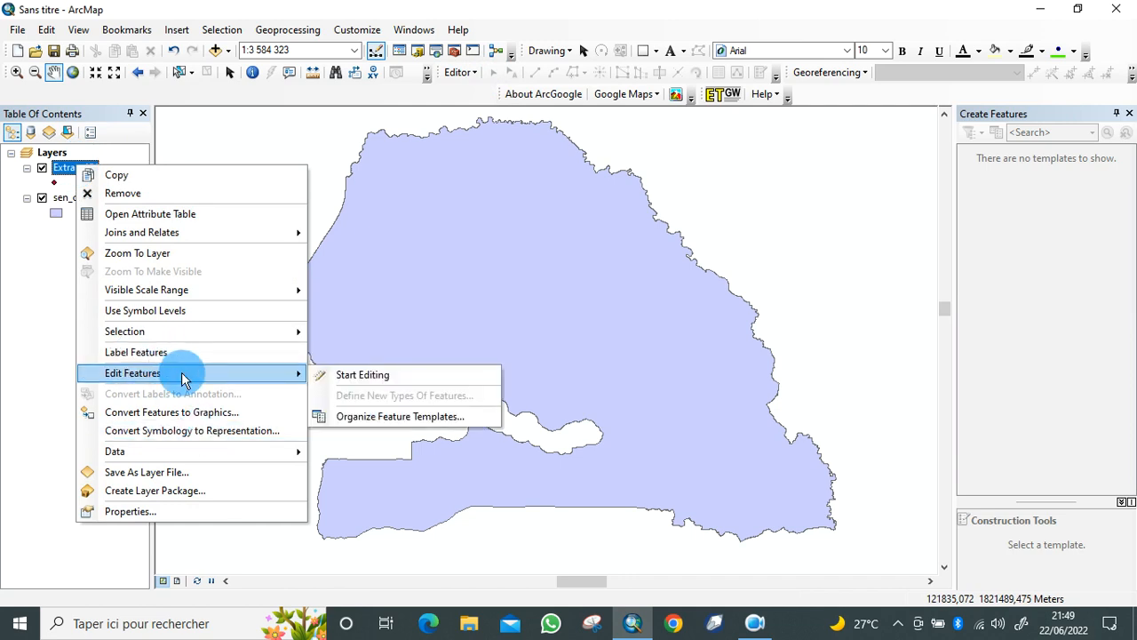
pyautogui.click(366, 373)
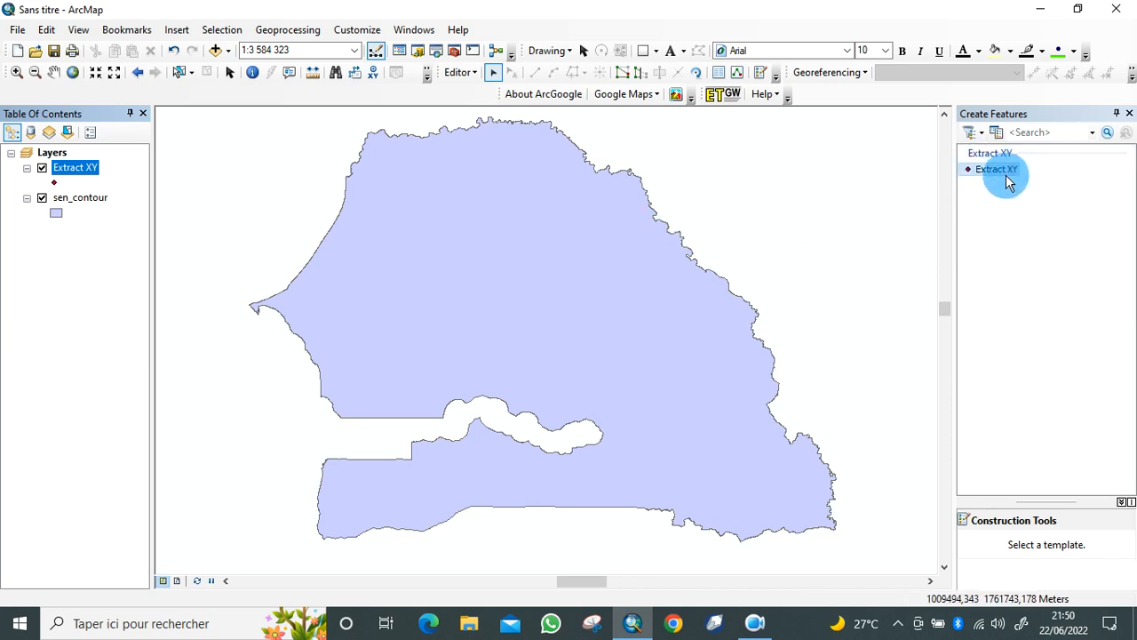
pyautogui.click(763, 77)
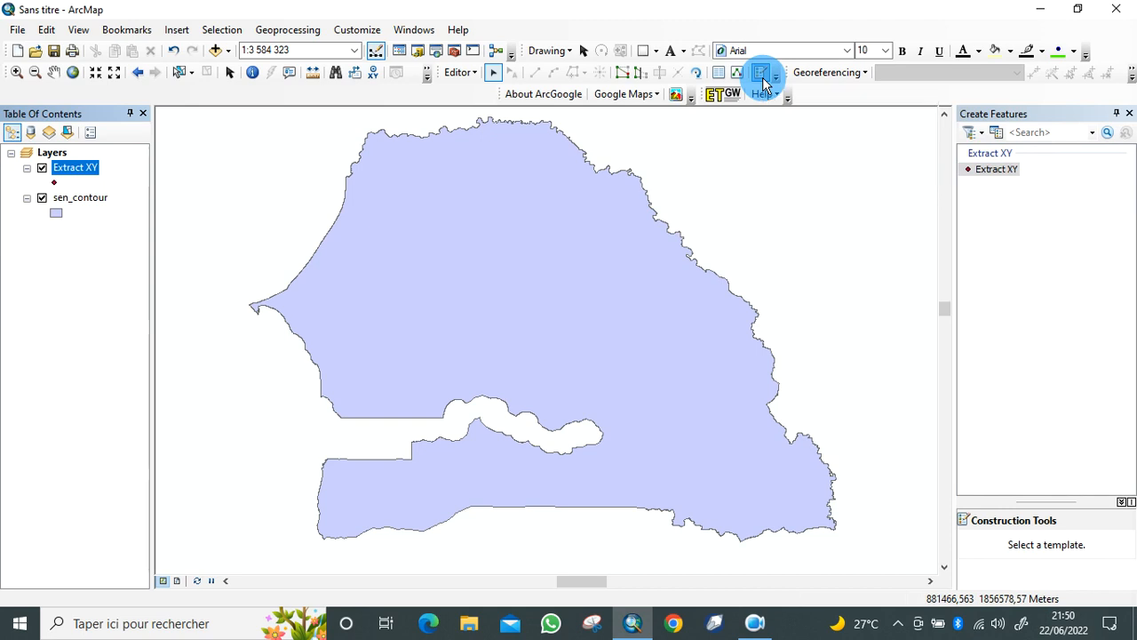
# - Digitize about 65 Extract XY points spread over the whole sen_contour polygon, including its western tip, northern edge and southern strip
pyautogui.click(997, 168)
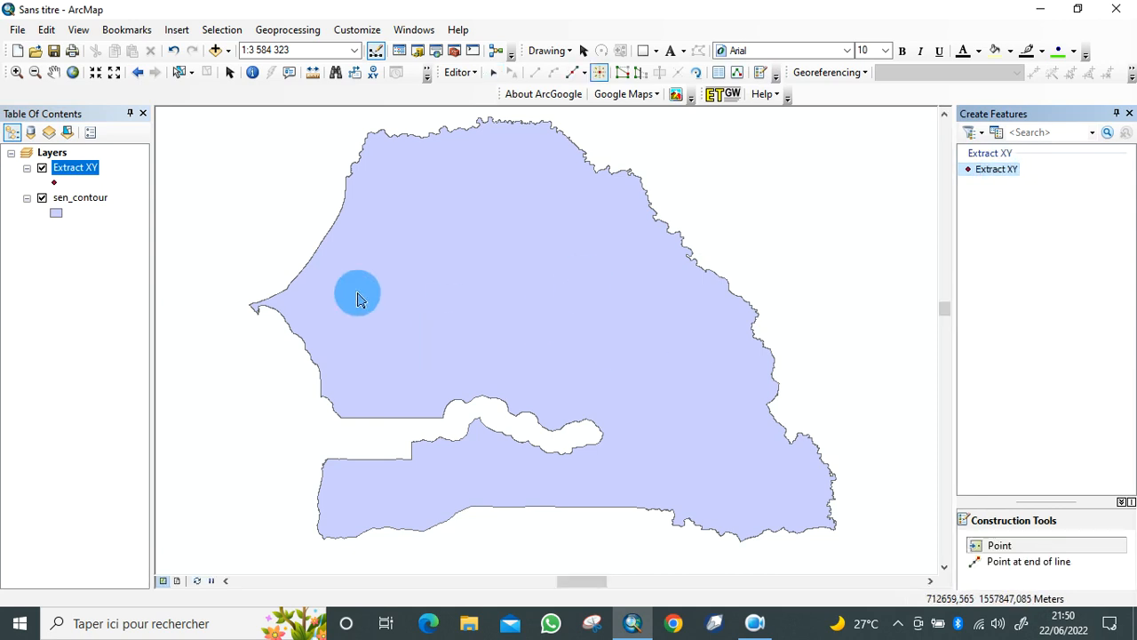
pyautogui.click(323, 304)
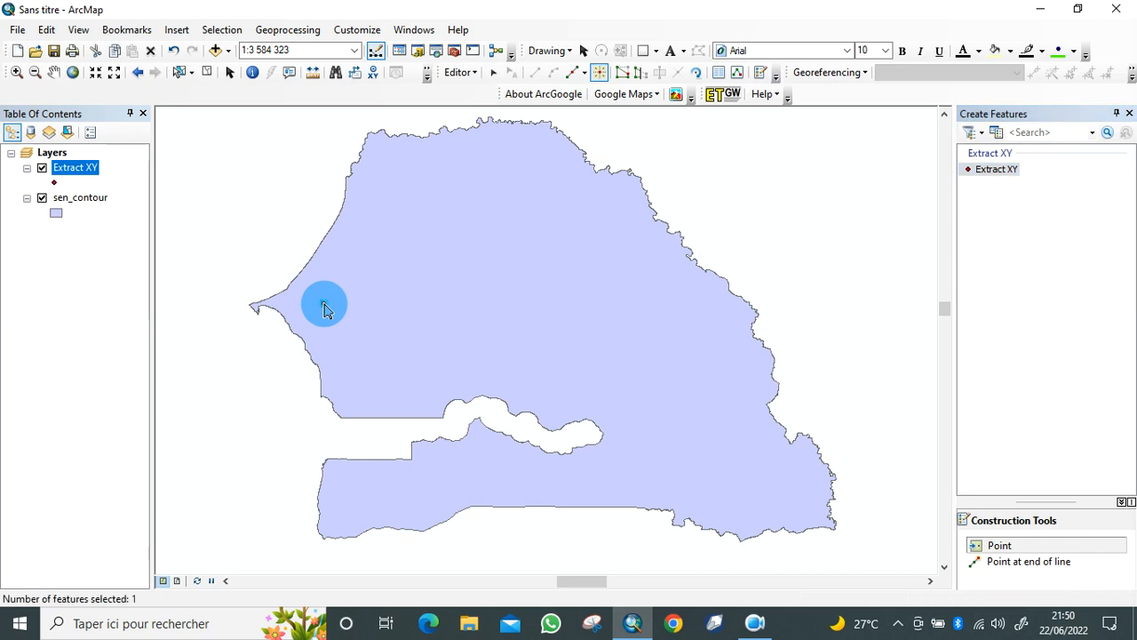
pyautogui.click(388, 259)
pyautogui.click(481, 214)
pyautogui.click(521, 261)
pyautogui.click(444, 298)
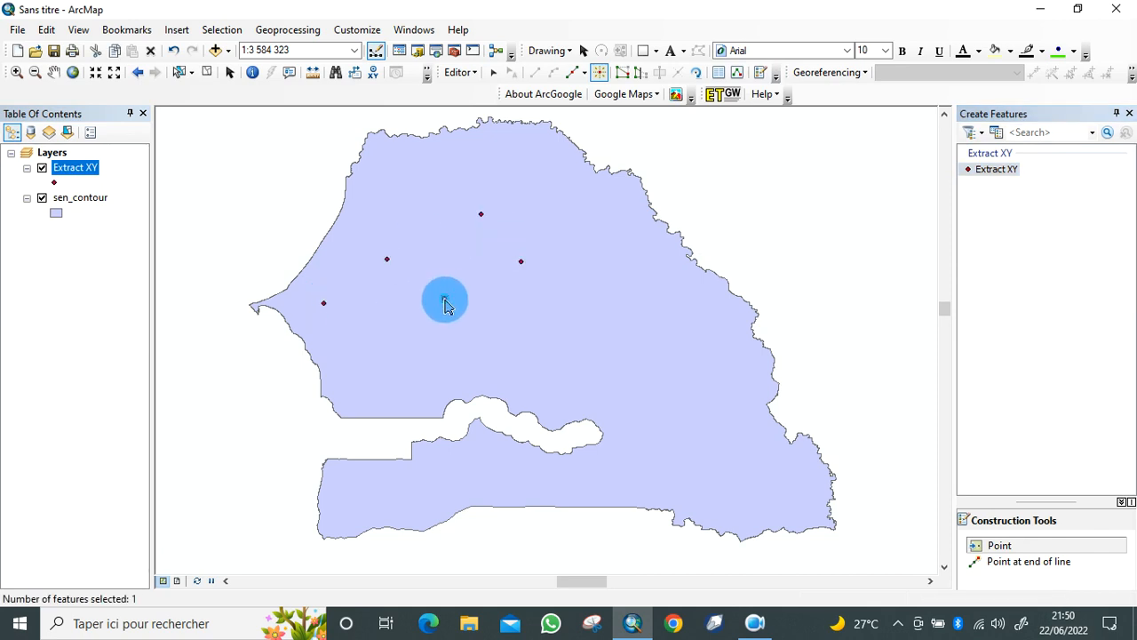
pyautogui.click(408, 335)
pyautogui.click(628, 359)
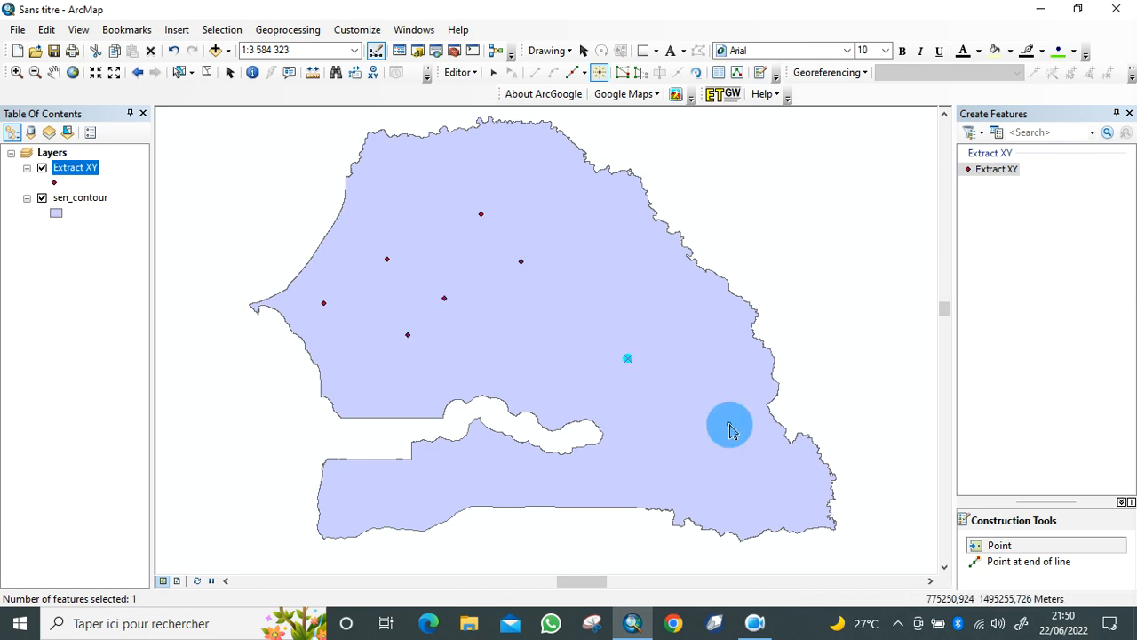
pyautogui.click(728, 425)
pyautogui.click(637, 477)
pyautogui.click(516, 487)
pyautogui.click(455, 462)
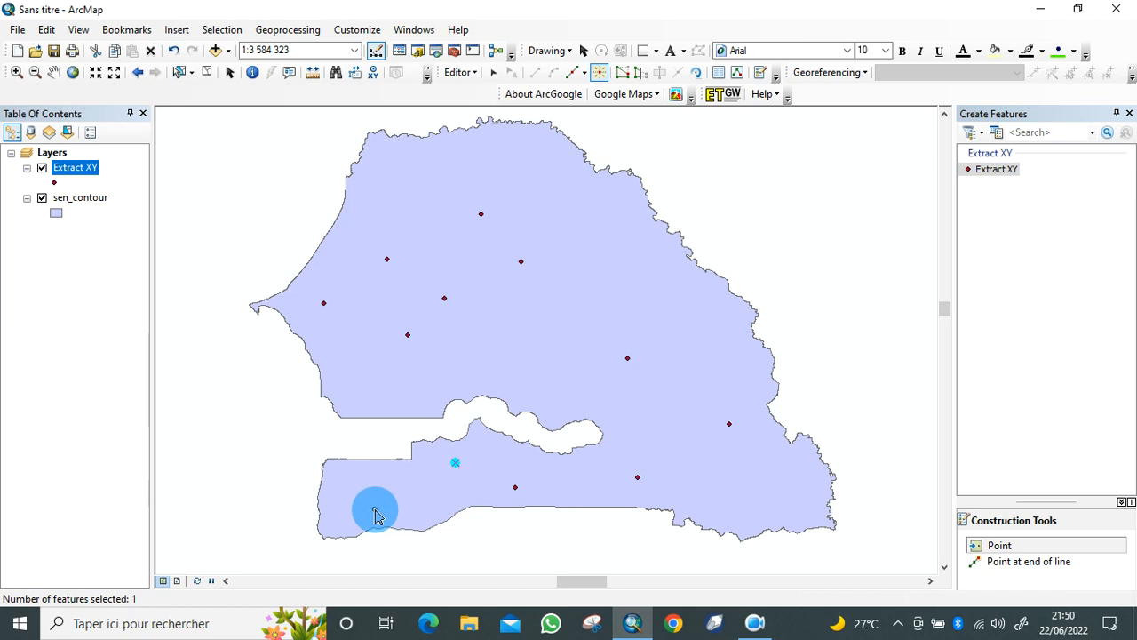
pyautogui.click(374, 508)
pyautogui.click(348, 477)
pyautogui.click(417, 484)
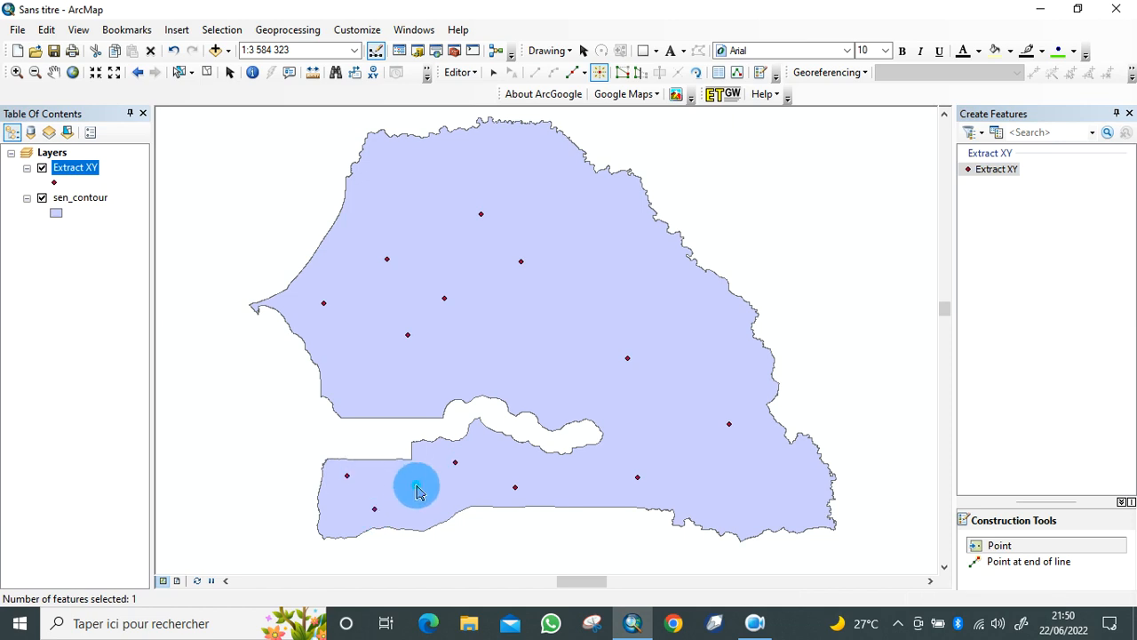
pyautogui.click(729, 481)
pyautogui.click(642, 416)
pyautogui.click(678, 342)
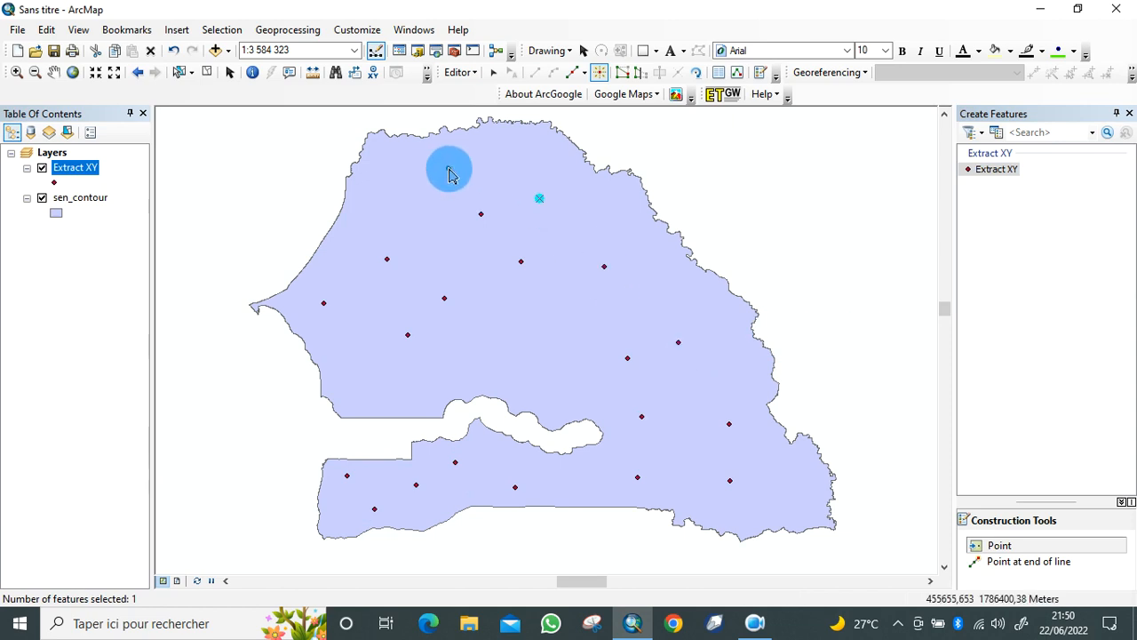
pyautogui.click(423, 223)
pyautogui.click(482, 293)
pyautogui.click(558, 331)
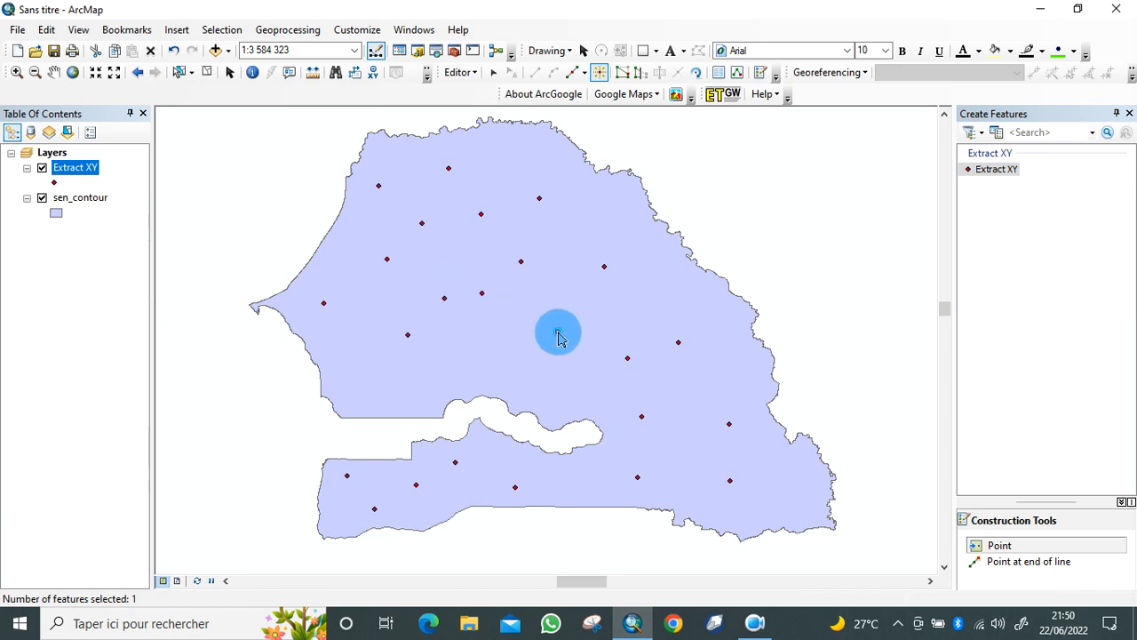
pyautogui.click(628, 308)
pyautogui.click(679, 294)
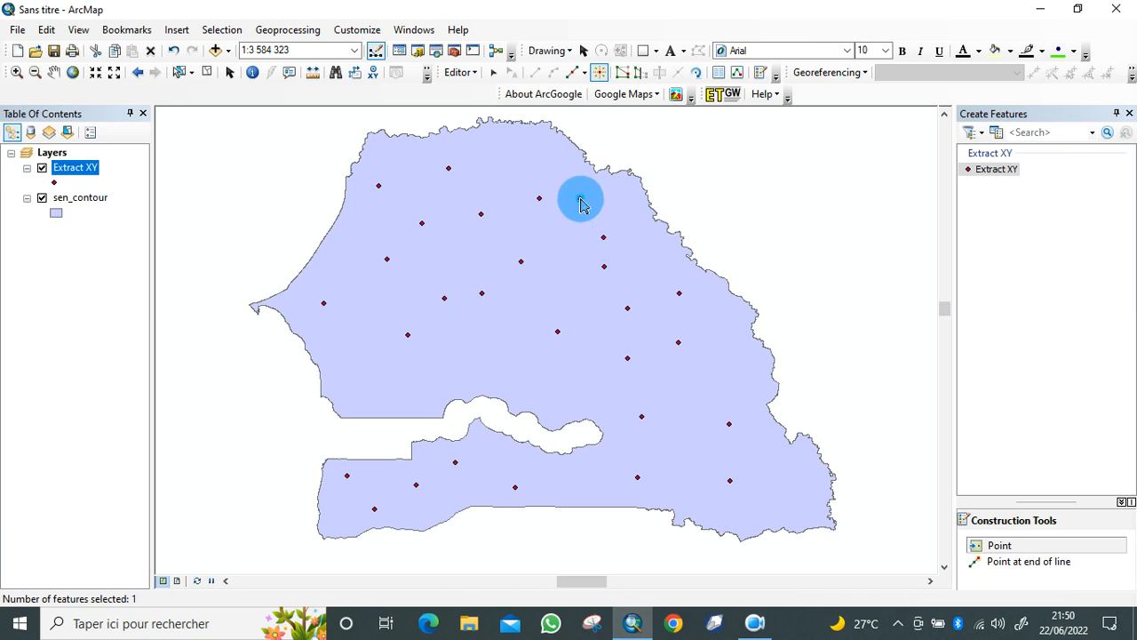
pyautogui.click(480, 129)
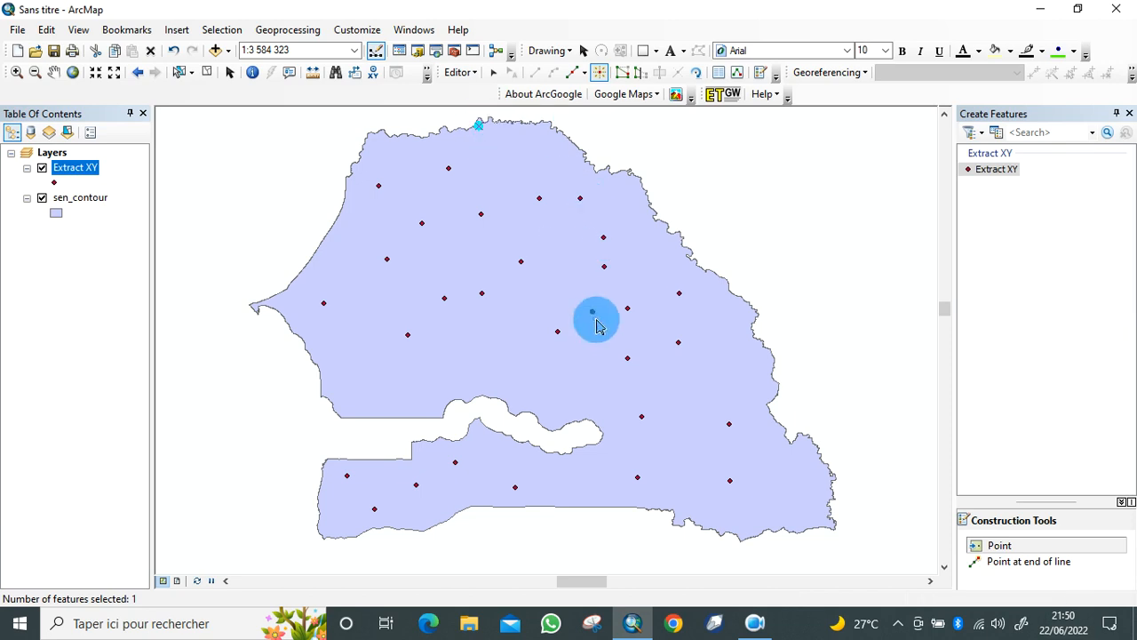
pyautogui.click(496, 398)
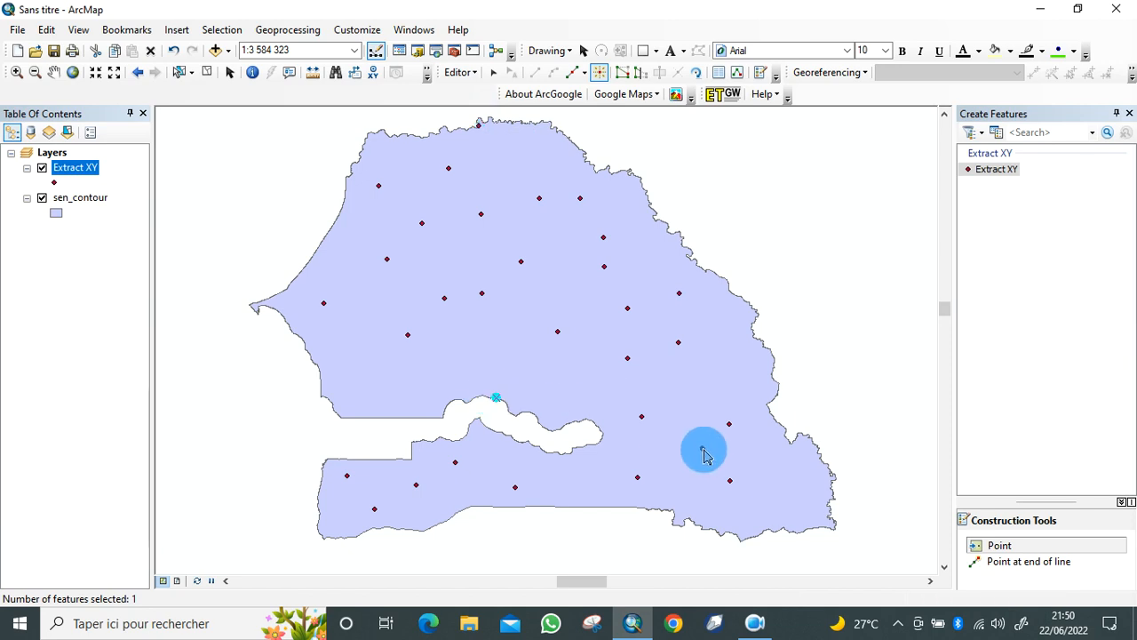
pyautogui.click(706, 456)
pyautogui.click(632, 355)
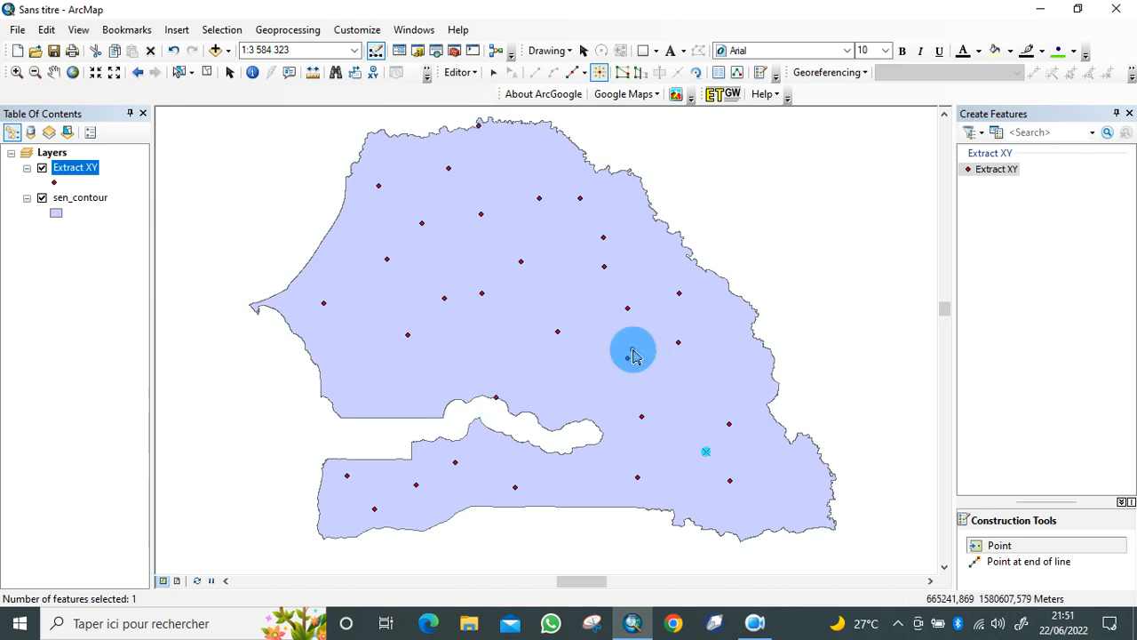
pyautogui.click(582, 366)
pyautogui.click(474, 347)
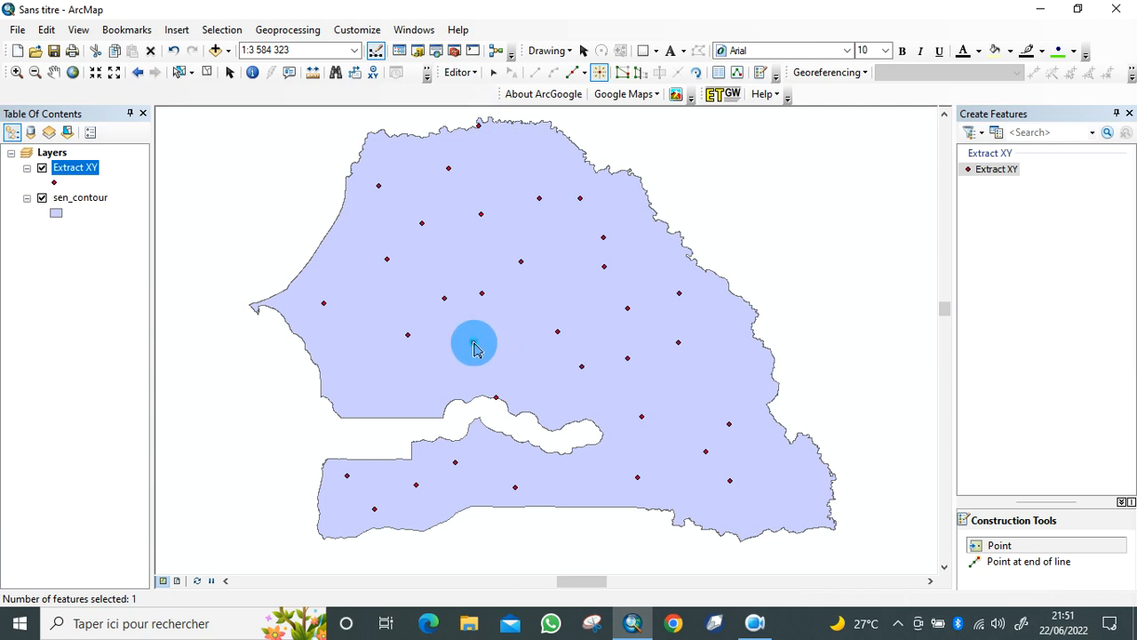
pyautogui.click(360, 373)
pyautogui.click(360, 332)
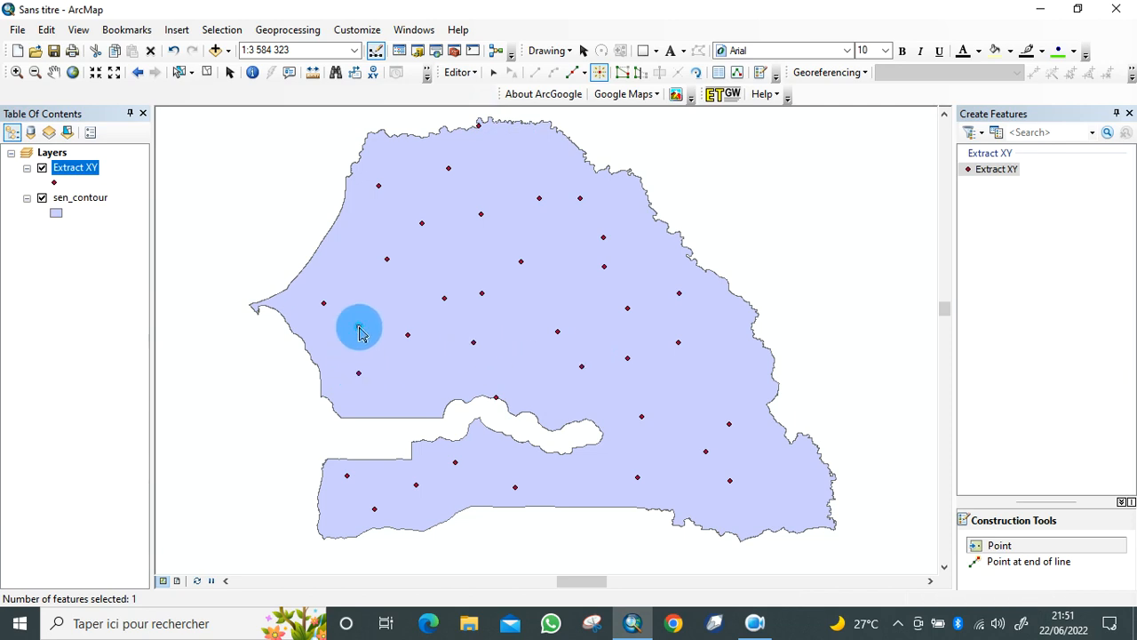
pyautogui.click(337, 253)
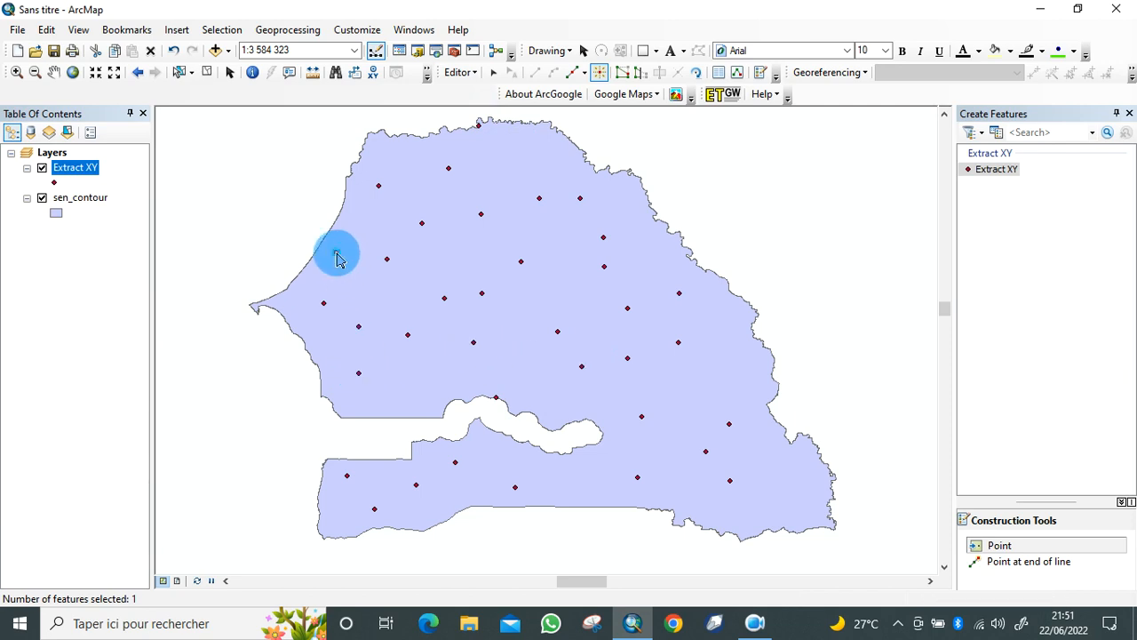
pyautogui.click(258, 307)
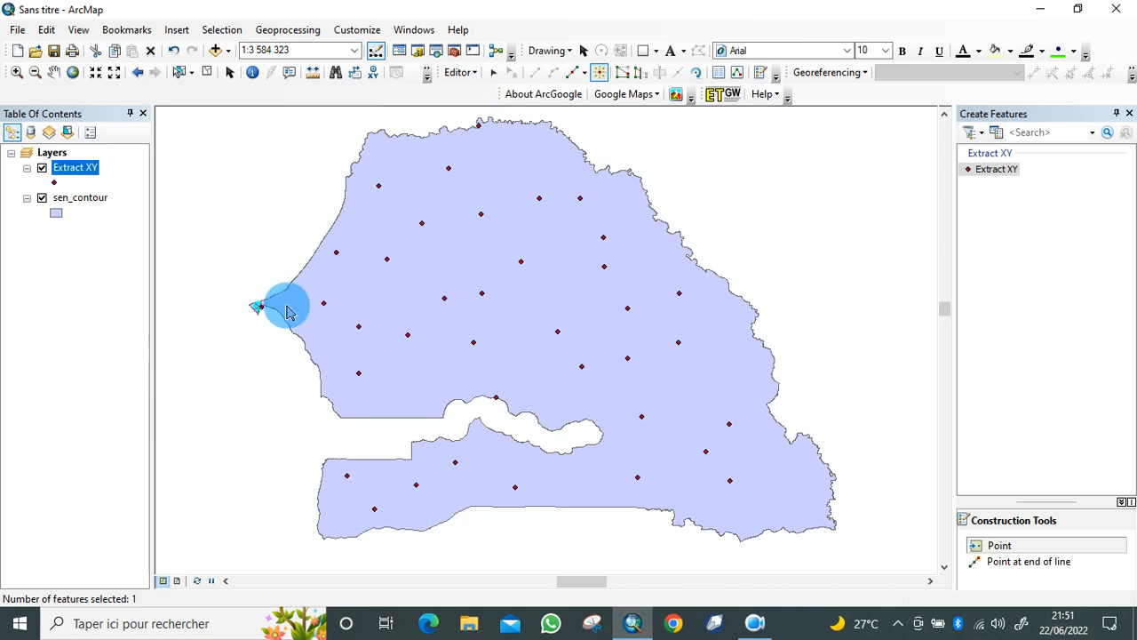
pyautogui.click(384, 301)
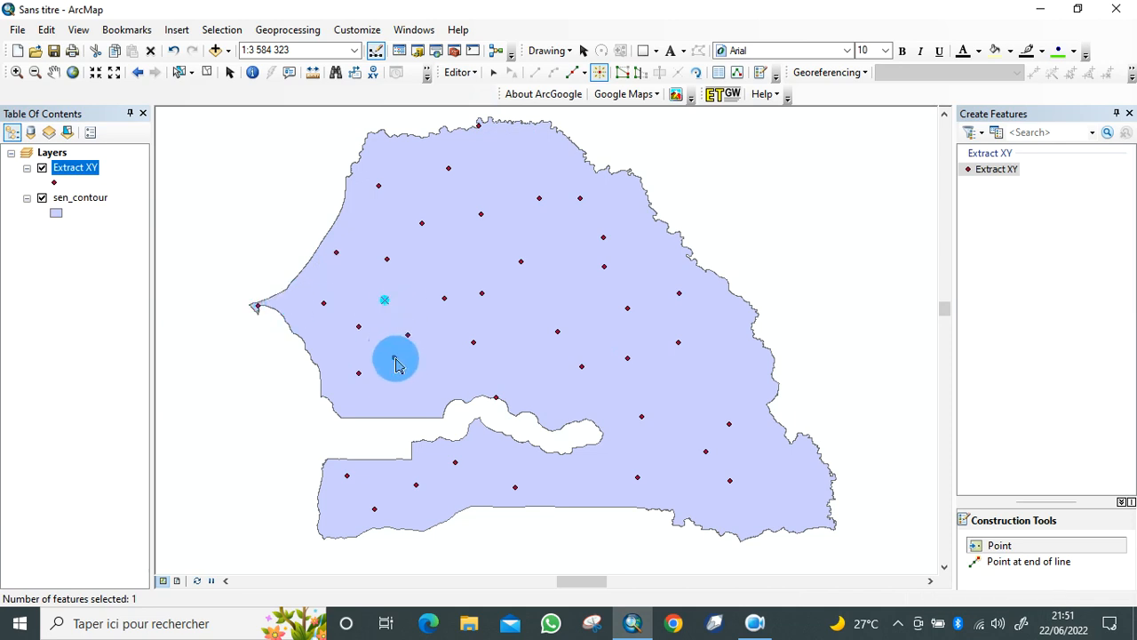
pyautogui.click(452, 371)
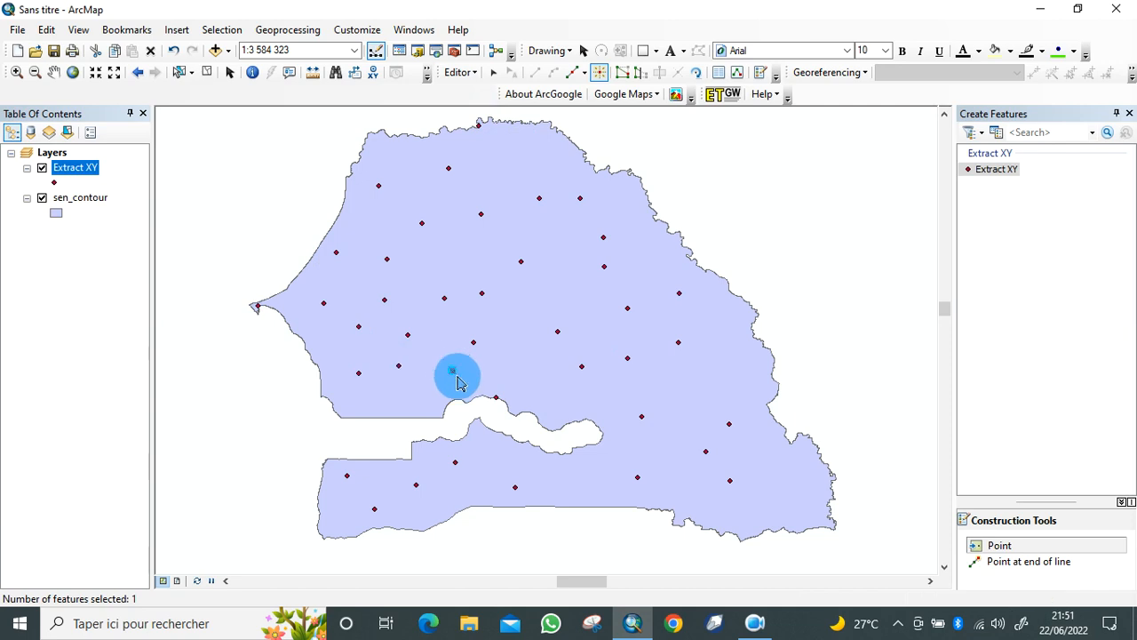
pyautogui.click(460, 492)
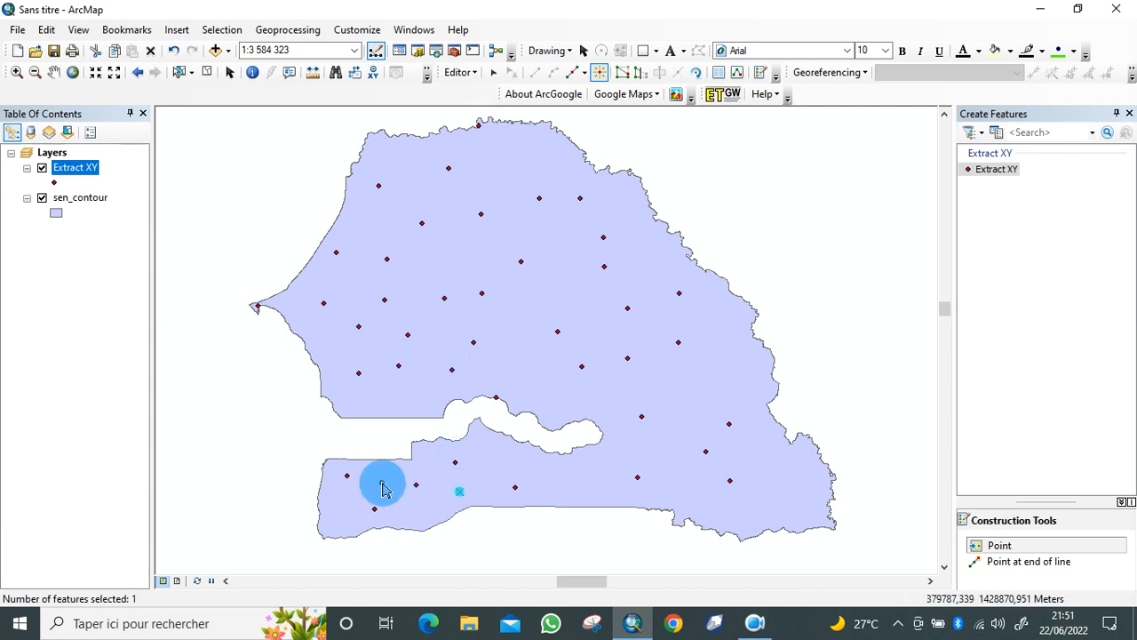
pyautogui.click(334, 515)
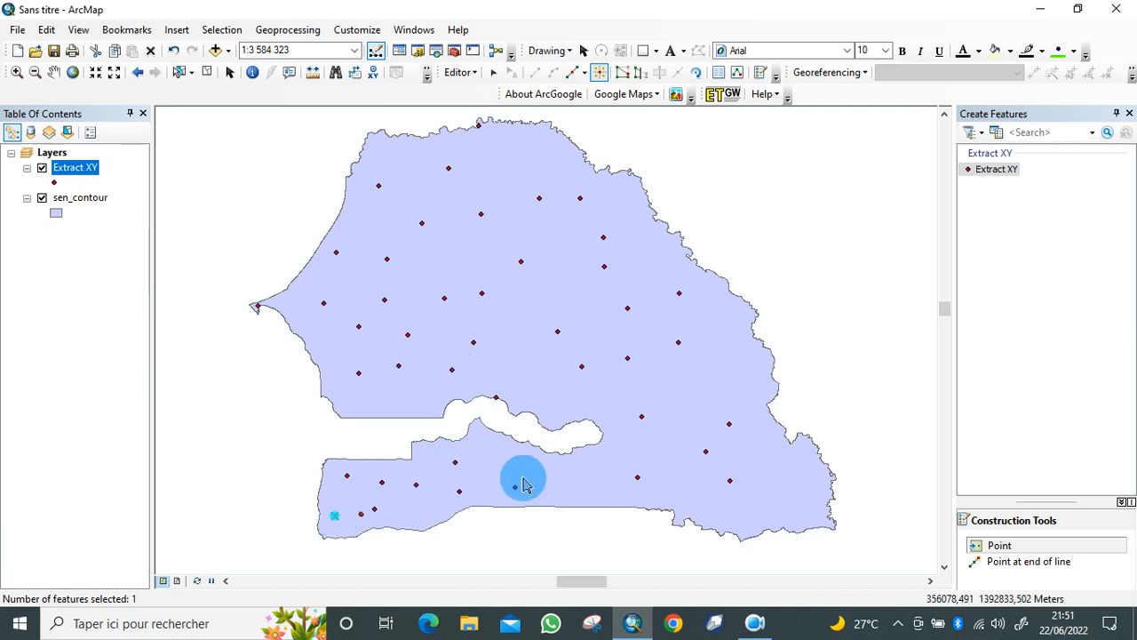
pyautogui.click(683, 440)
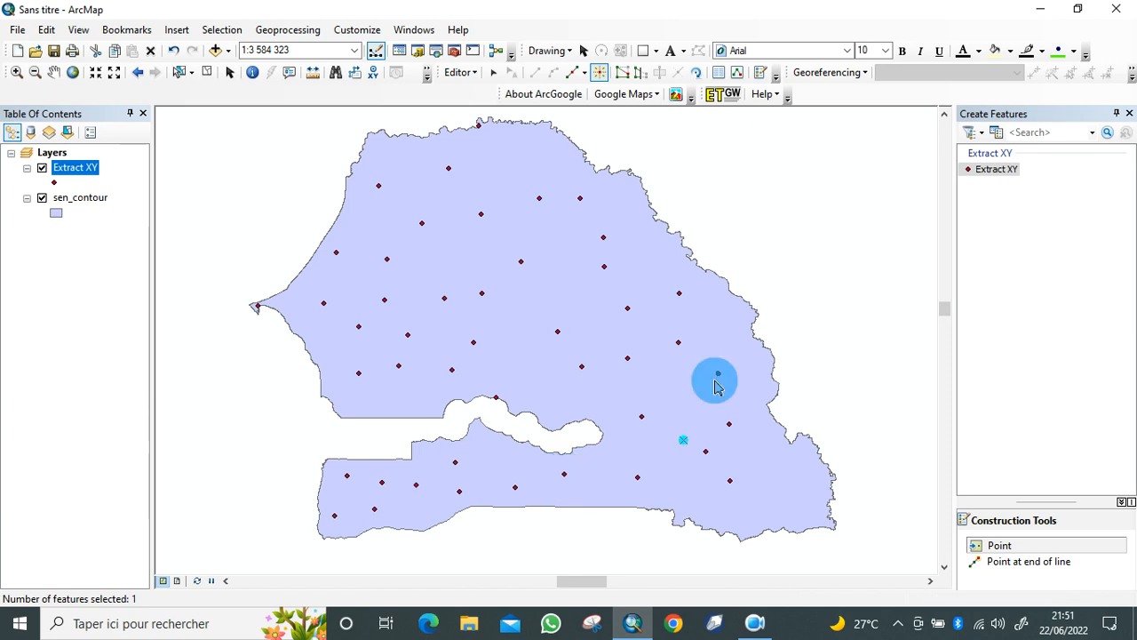
pyautogui.click(741, 341)
pyautogui.click(720, 374)
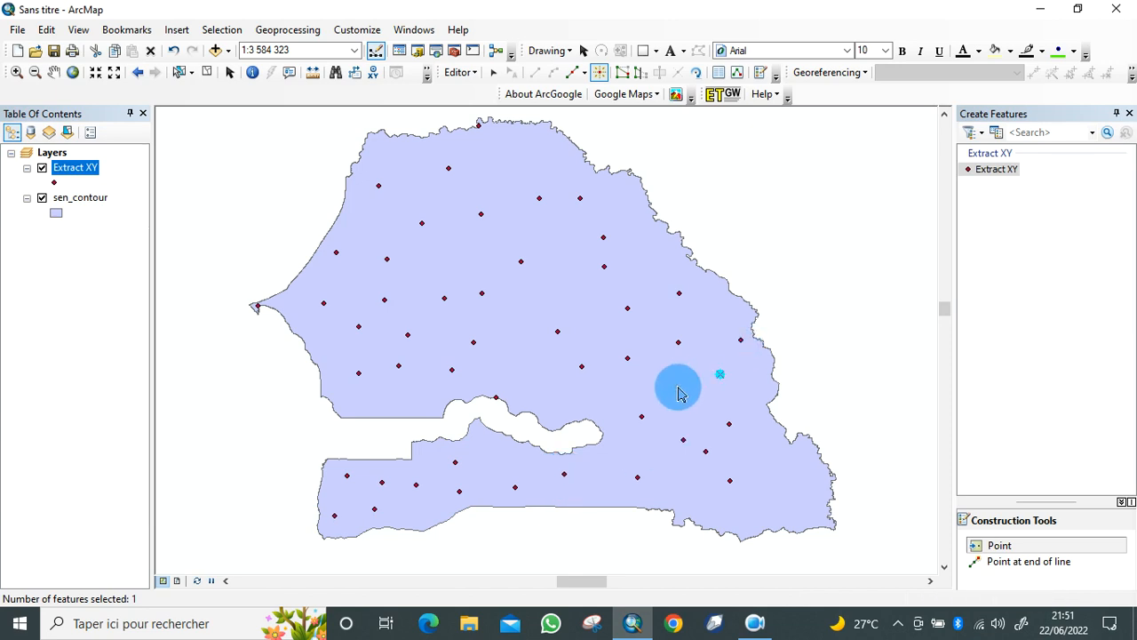
pyautogui.click(678, 387)
pyautogui.click(514, 365)
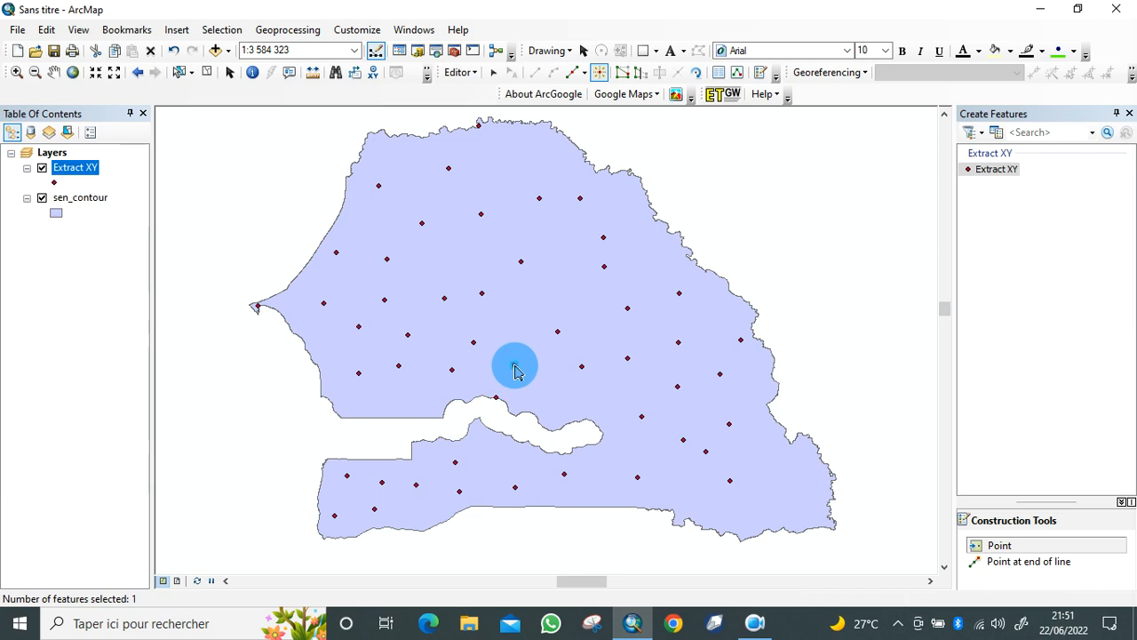
pyautogui.click(506, 317)
pyautogui.click(479, 238)
pyautogui.click(442, 249)
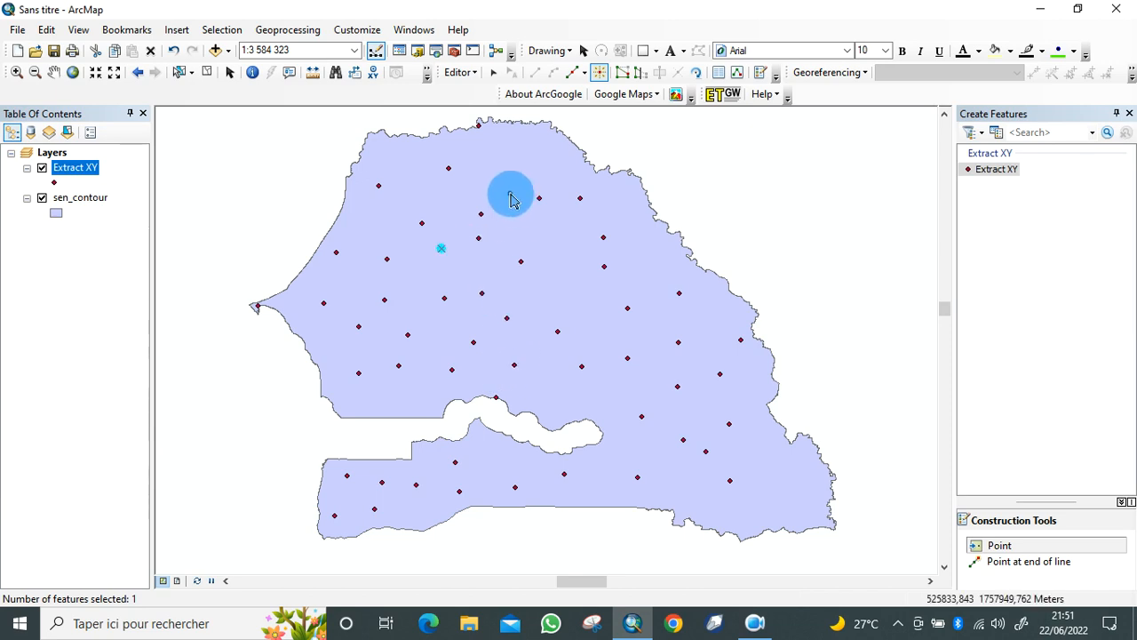
pyautogui.click(510, 193)
pyautogui.click(486, 158)
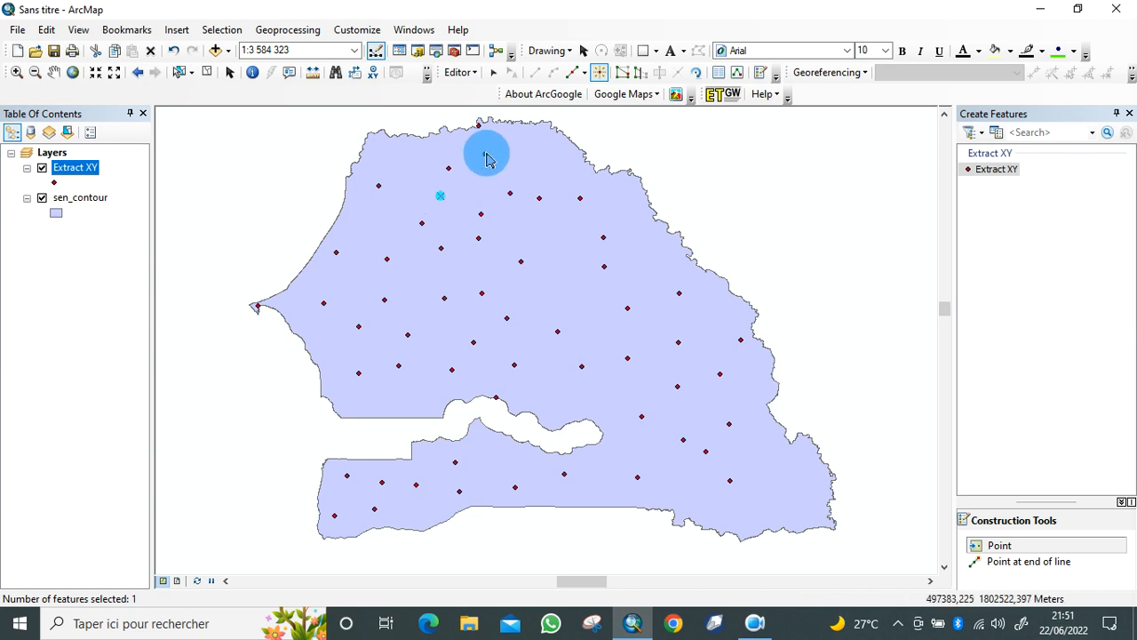
pyautogui.click(538, 157)
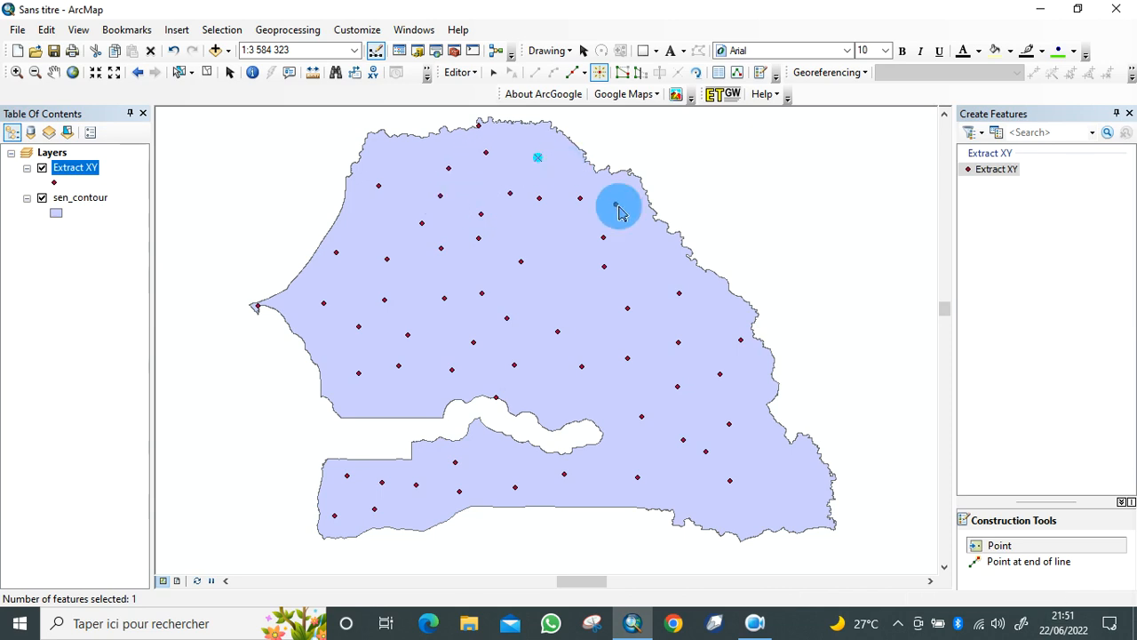
pyautogui.click(629, 223)
pyautogui.click(678, 264)
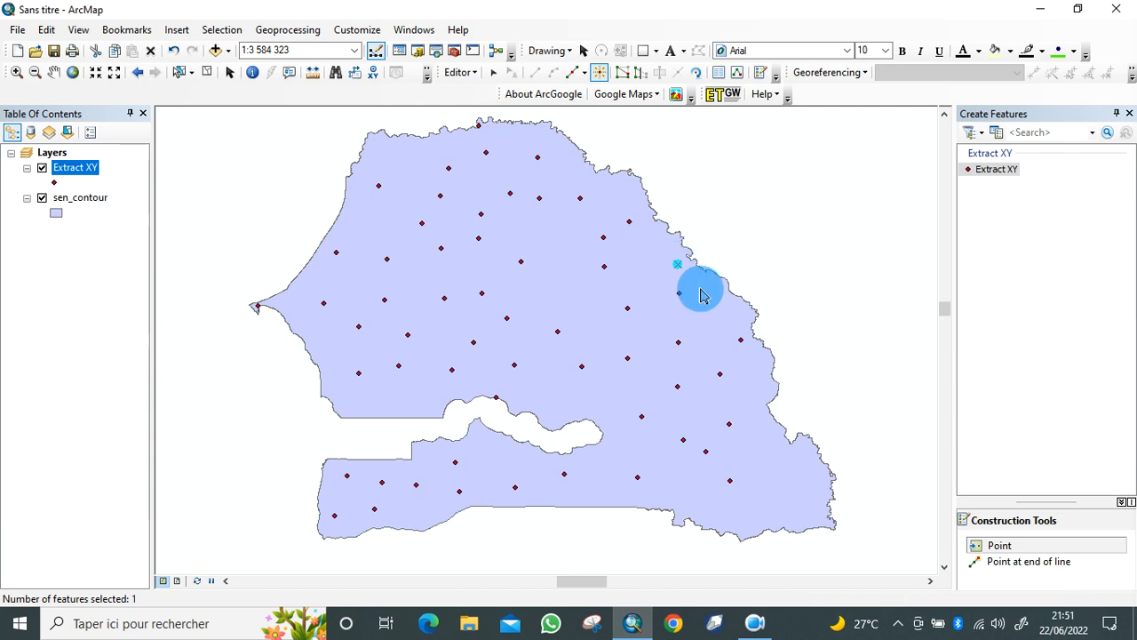
pyautogui.click(713, 317)
pyautogui.click(702, 367)
pyautogui.click(731, 410)
pyautogui.click(761, 465)
pyautogui.click(797, 493)
pyautogui.click(758, 507)
pyautogui.click(668, 480)
pyautogui.click(601, 472)
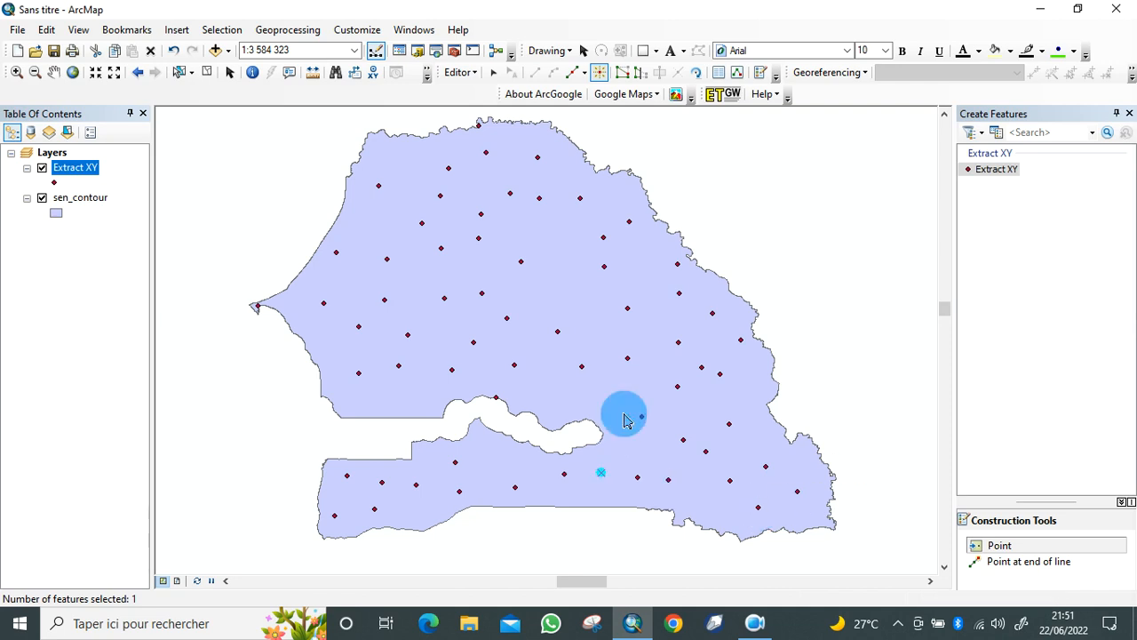
pyautogui.click(609, 384)
pyautogui.click(540, 370)
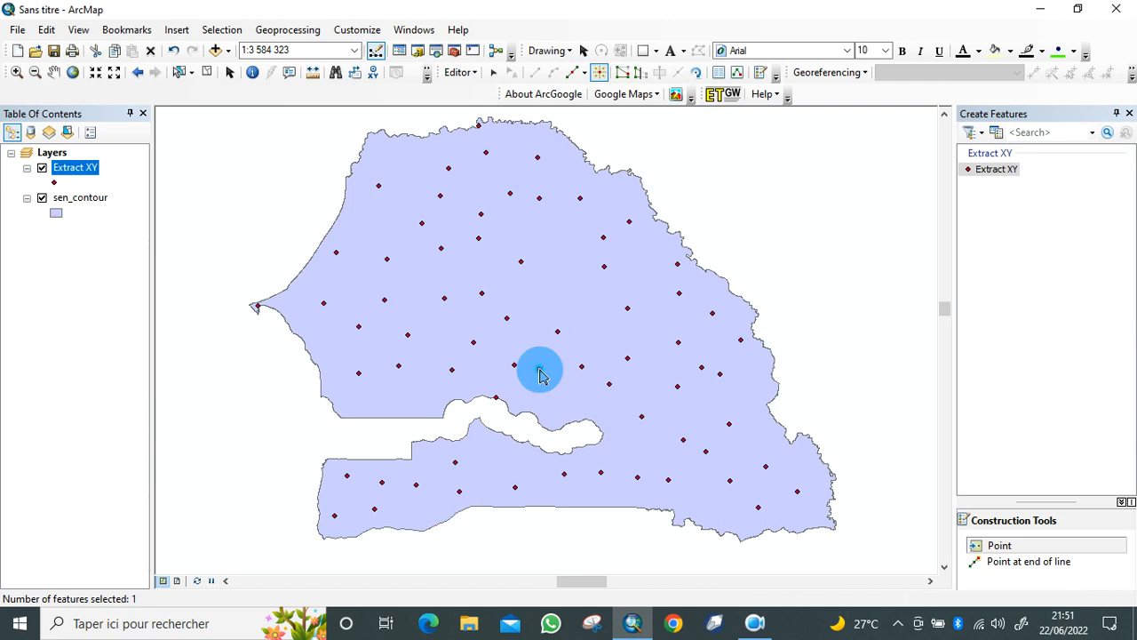
# - Add two more Extract XY points, one in the north-centre and one near the northern edge, and stop editing with the edits saved
pyautogui.click(477, 277)
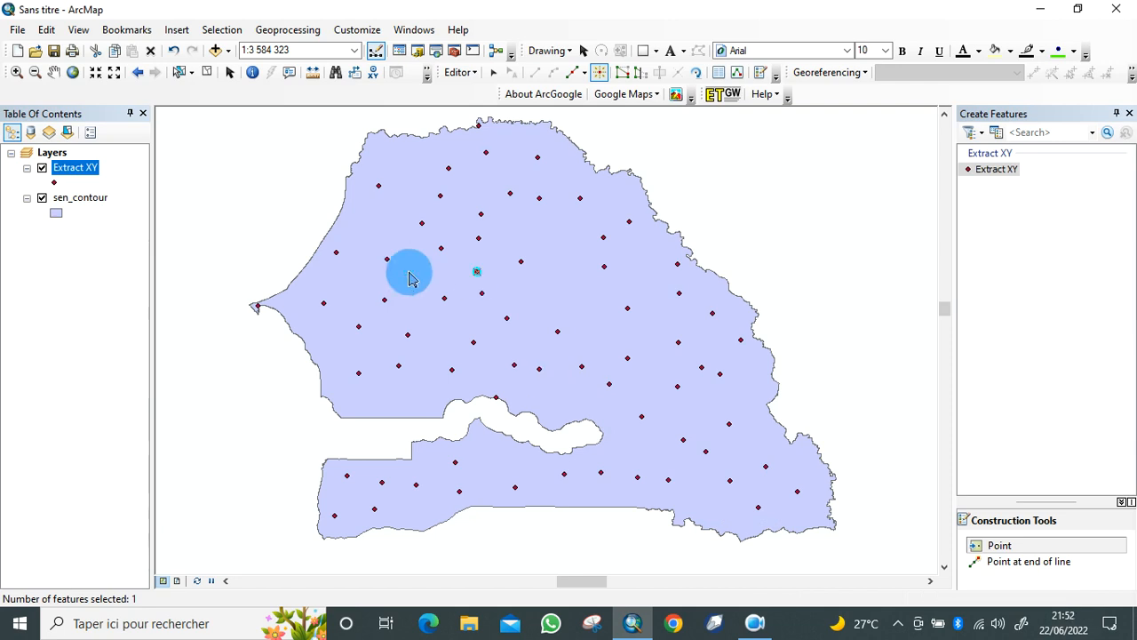
pyautogui.click(526, 132)
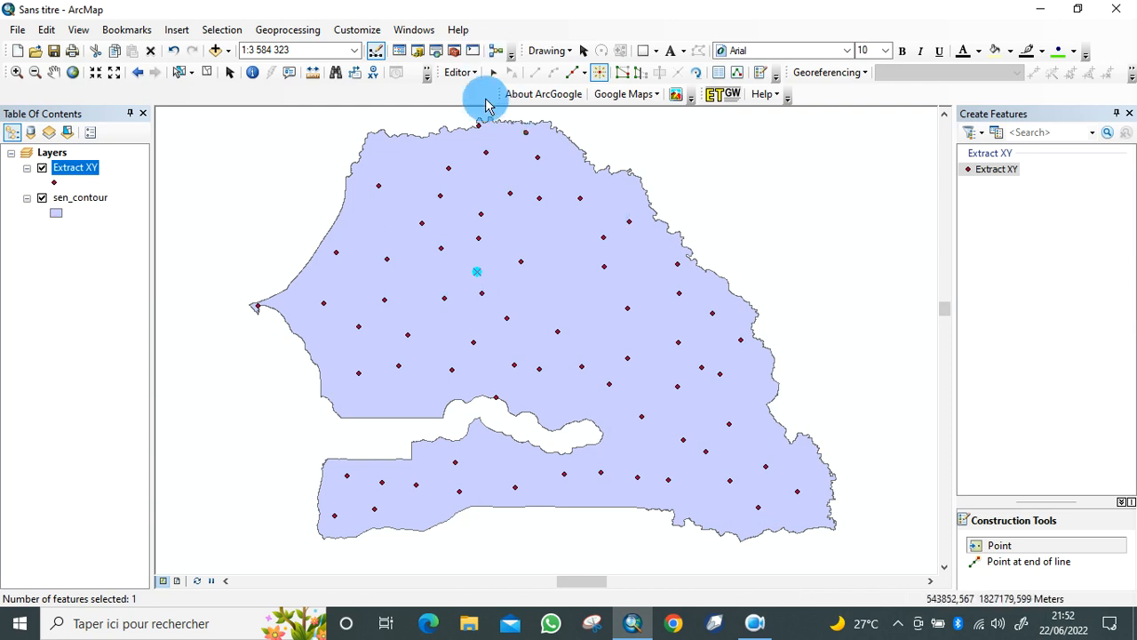
pyautogui.click(460, 72)
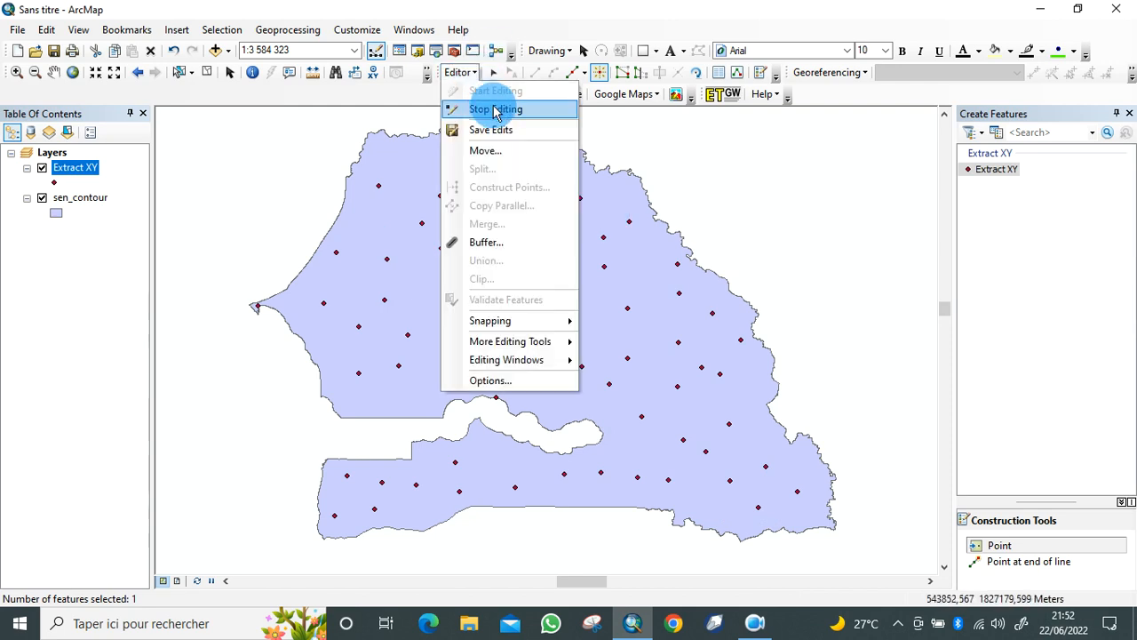
pyautogui.click(494, 108)
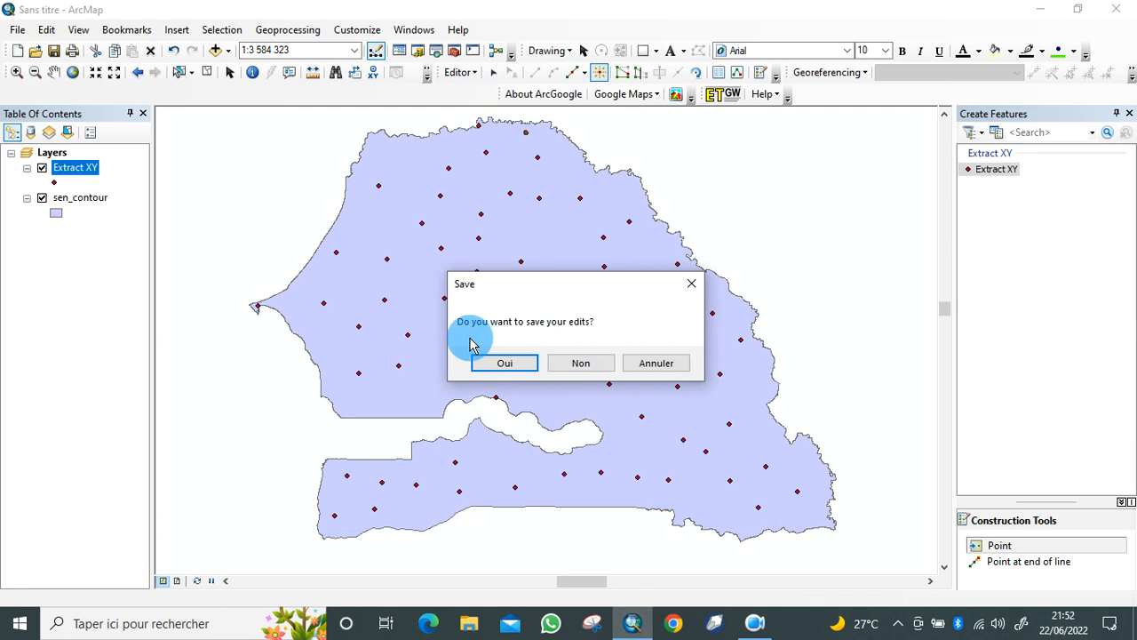
pyautogui.click(498, 364)
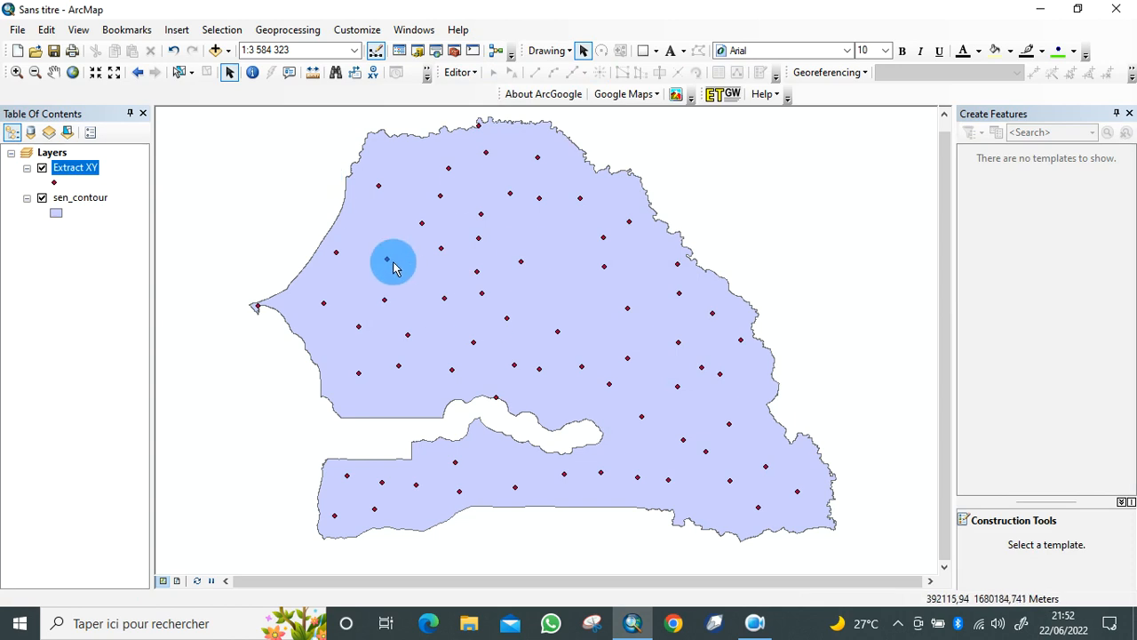
# - Open the Extract XY attribute table and add a Float field named Extract_X
pyautogui.rightClick(76, 169)
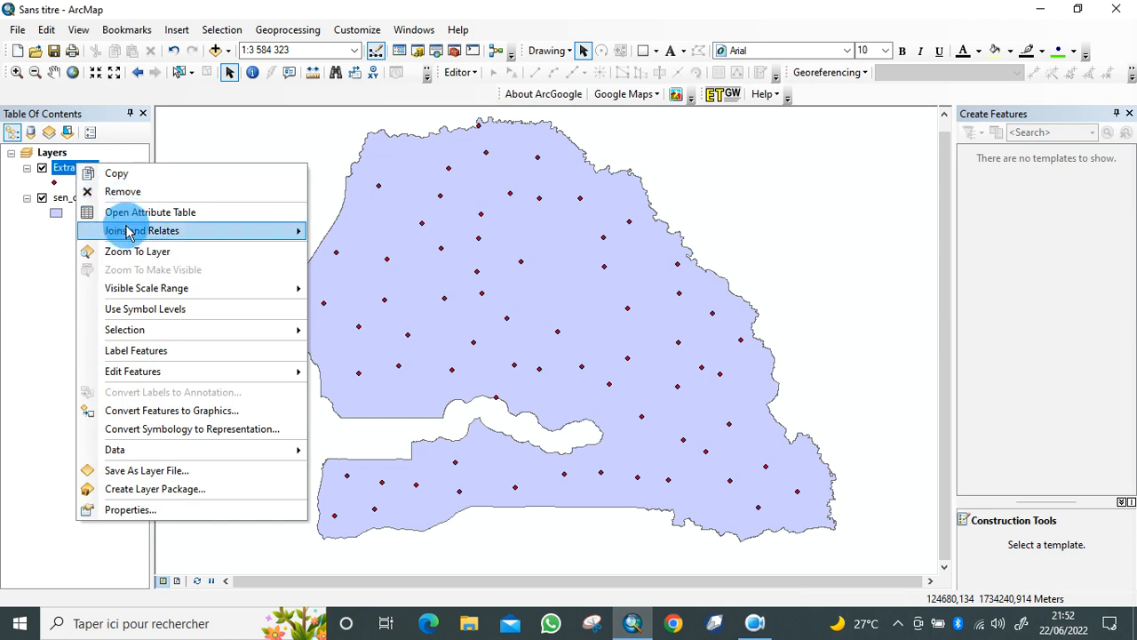
pyautogui.click(160, 213)
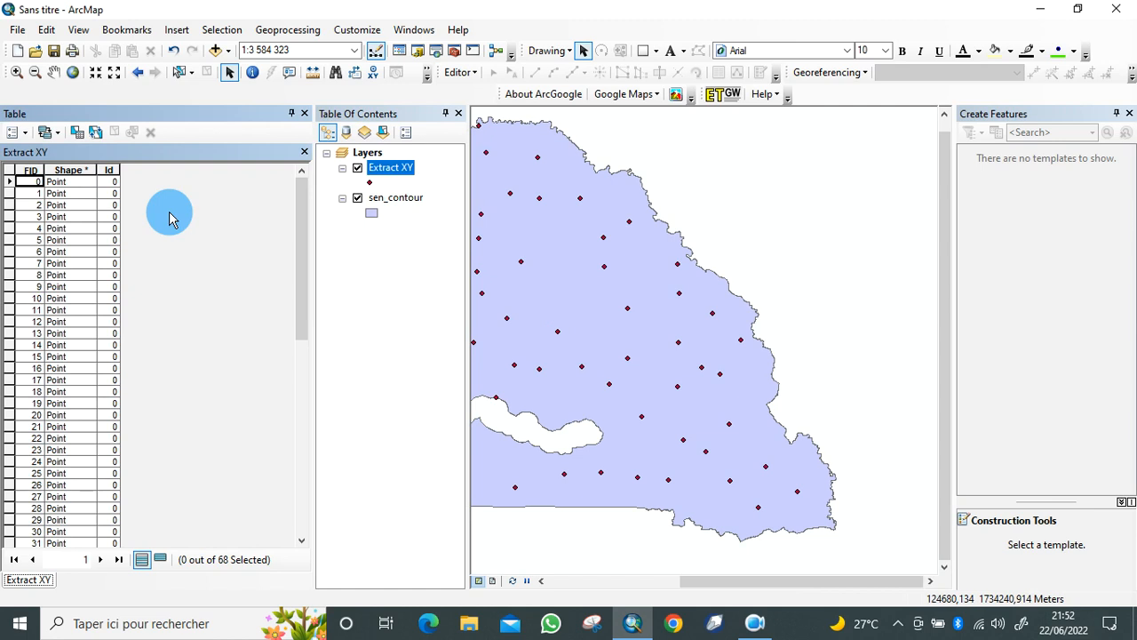
pyautogui.click(26, 133)
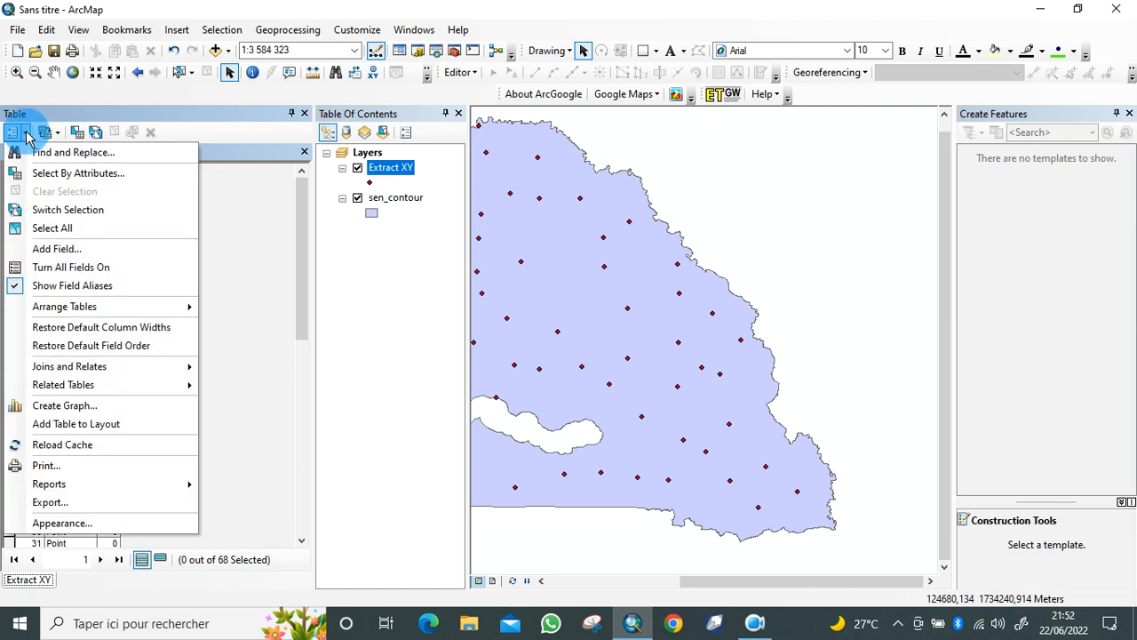
pyautogui.click(78, 249)
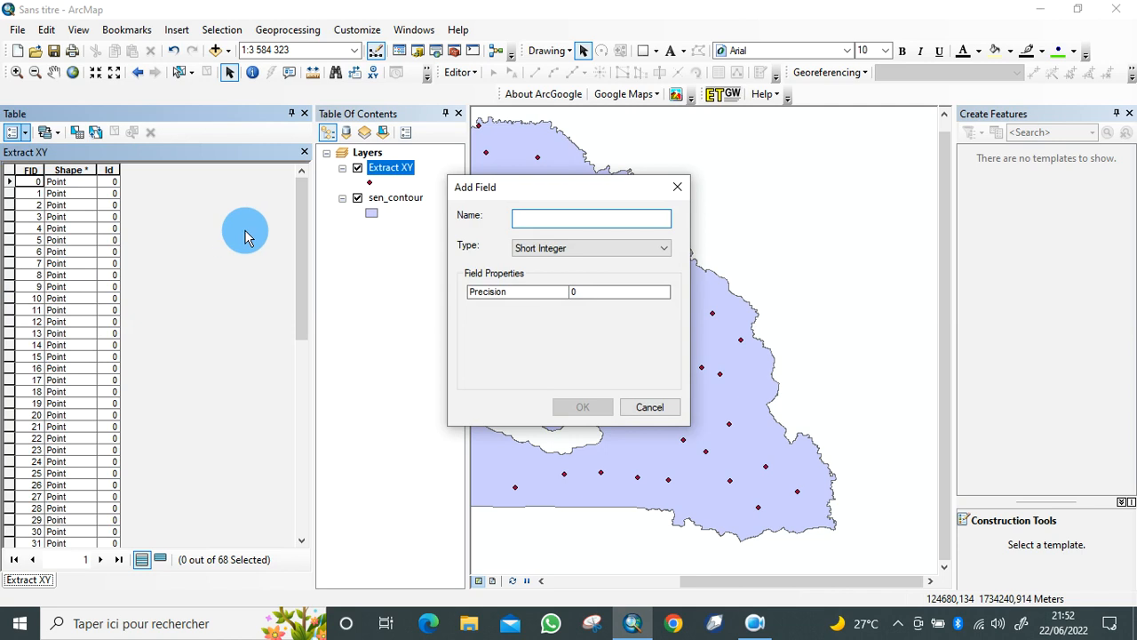
pyautogui.write('C')
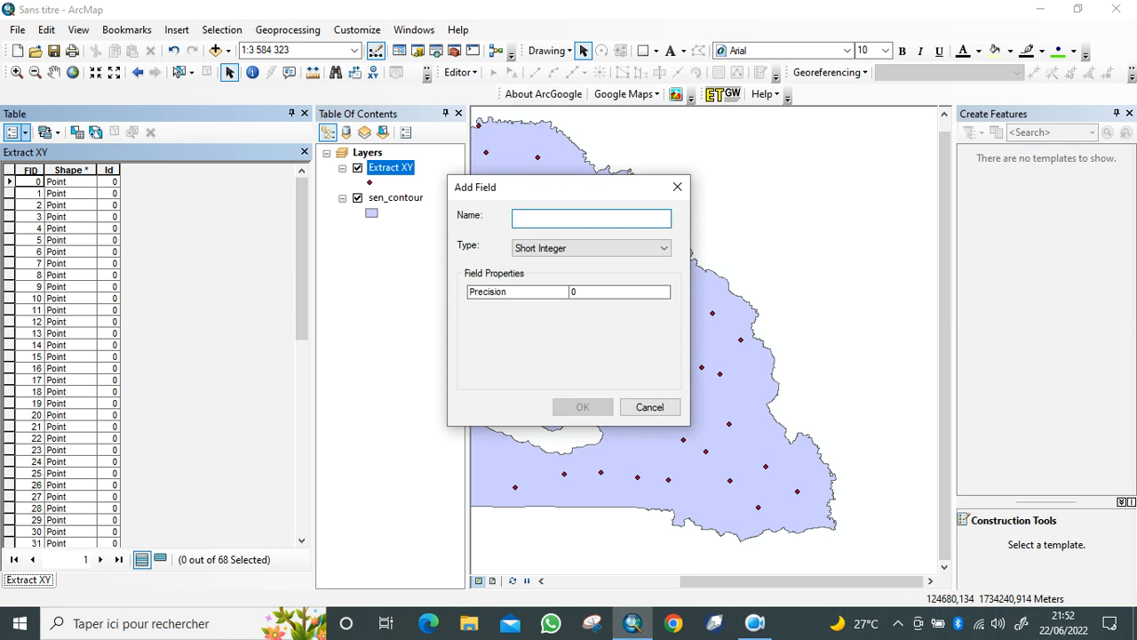
pyautogui.write('C')
pyautogui.press('BackSpace')
pyautogui.write('E')
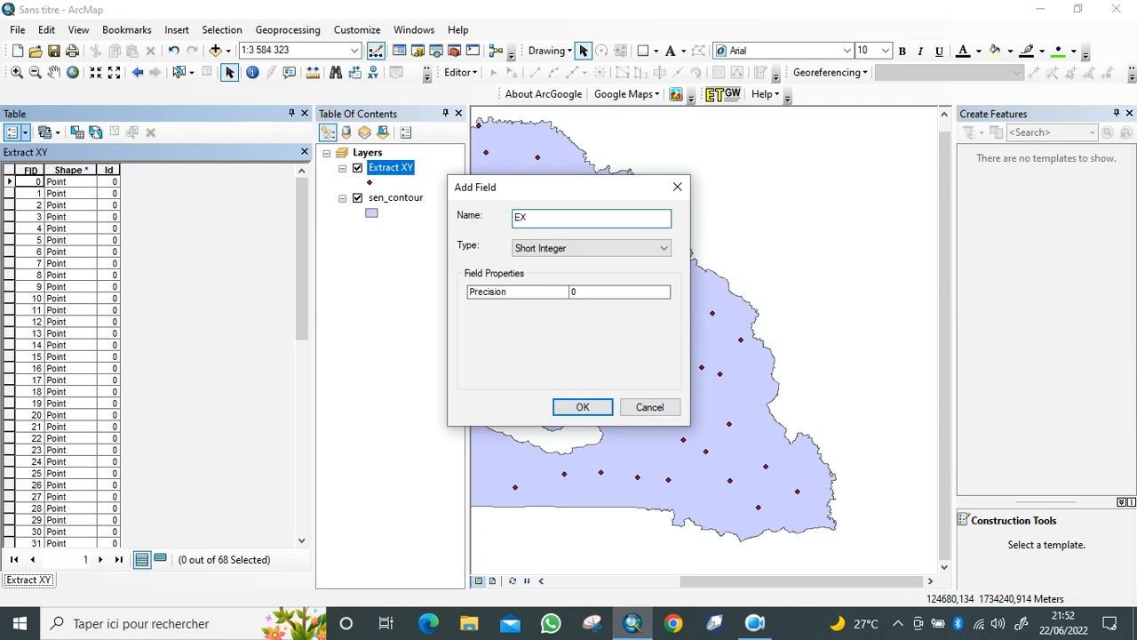
pyautogui.press('BackSpace')
pyautogui.write('E')
pyautogui.click(666, 253)
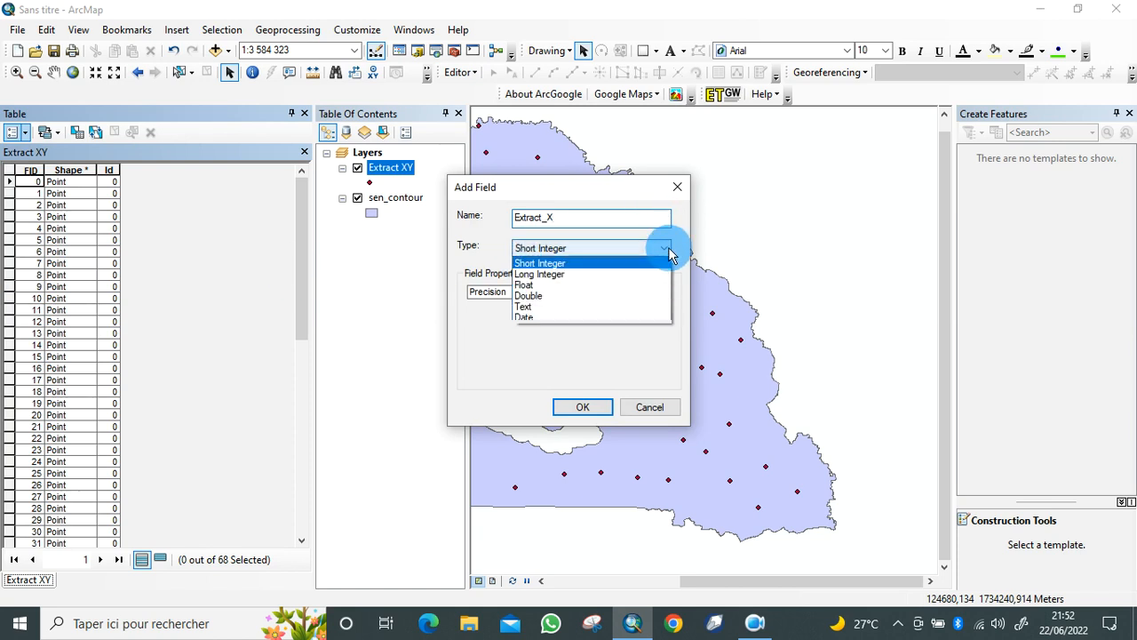
pyautogui.click(569, 286)
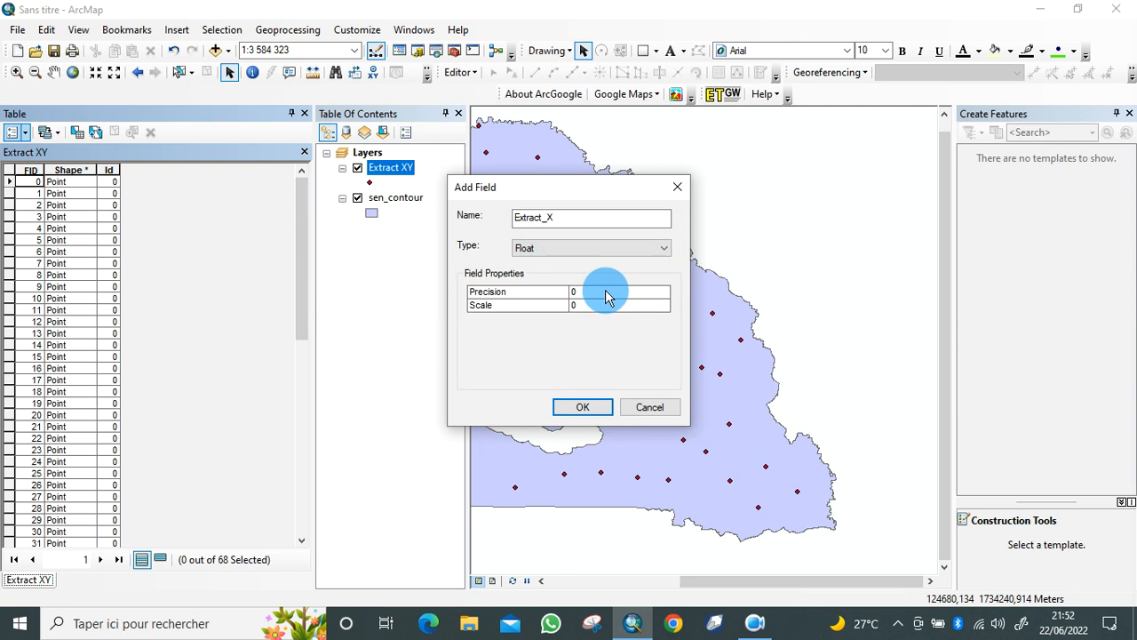
pyautogui.click(586, 411)
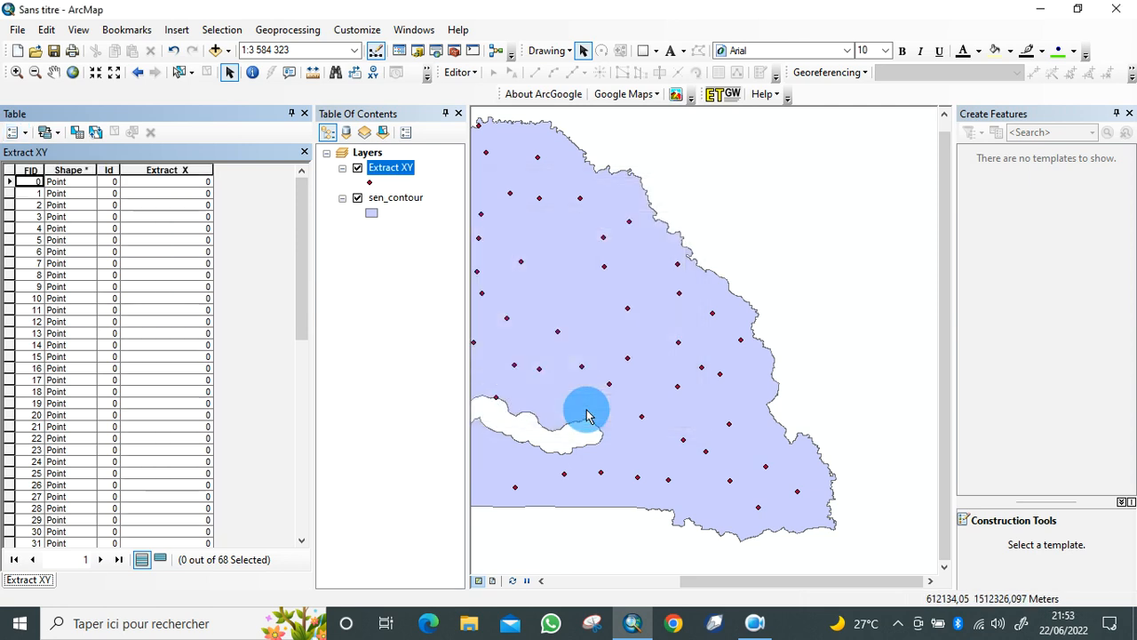
# - Add a second Float field named Extract_Y to the Extract XY attribute table
pyautogui.click(14, 133)
pyautogui.click(84, 249)
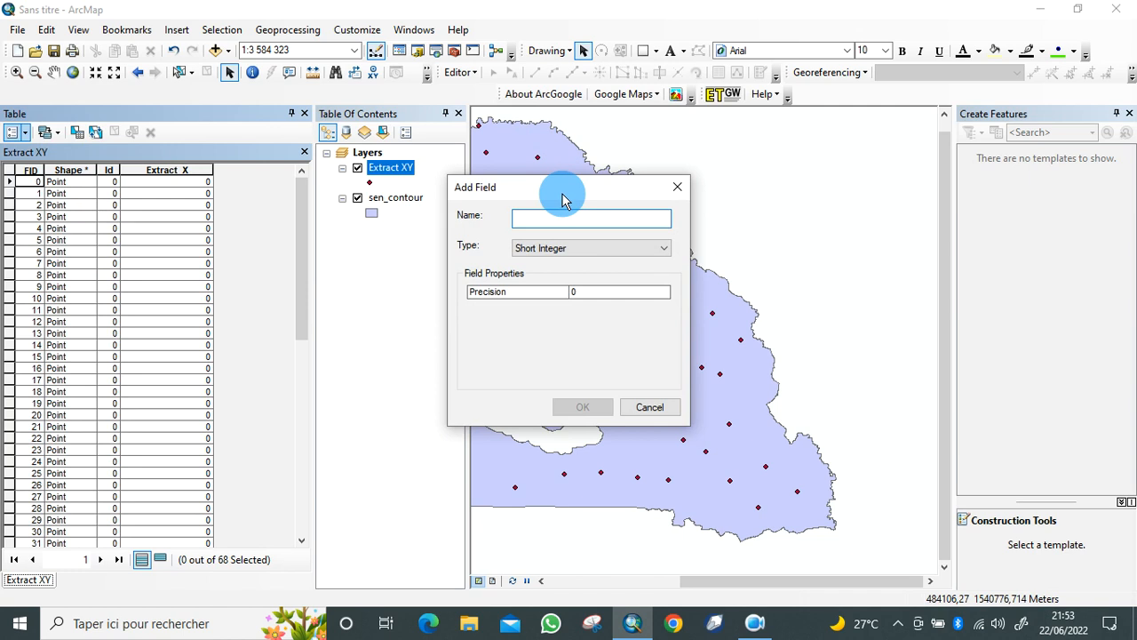
pyautogui.write('Extract_Y')
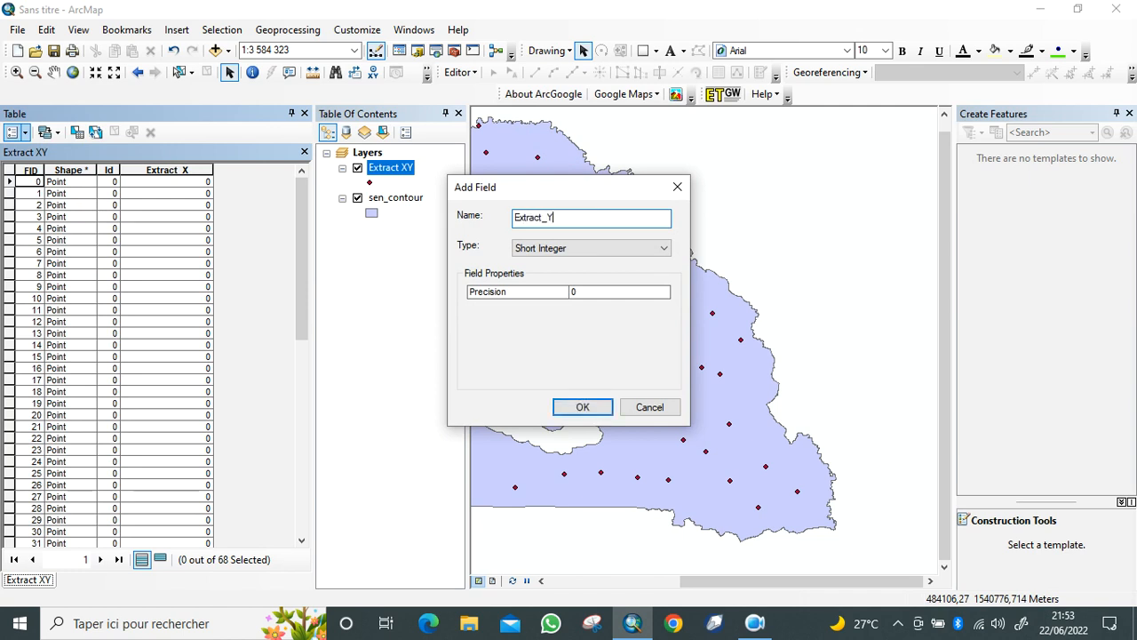
pyautogui.click(665, 248)
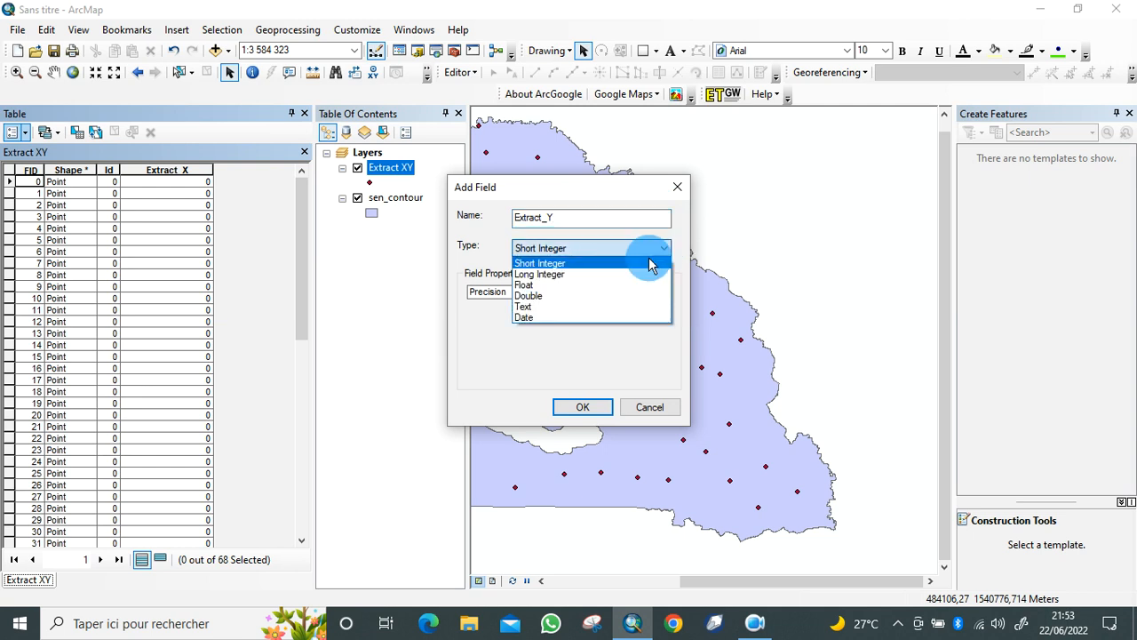
pyautogui.click(600, 293)
pyautogui.click(585, 407)
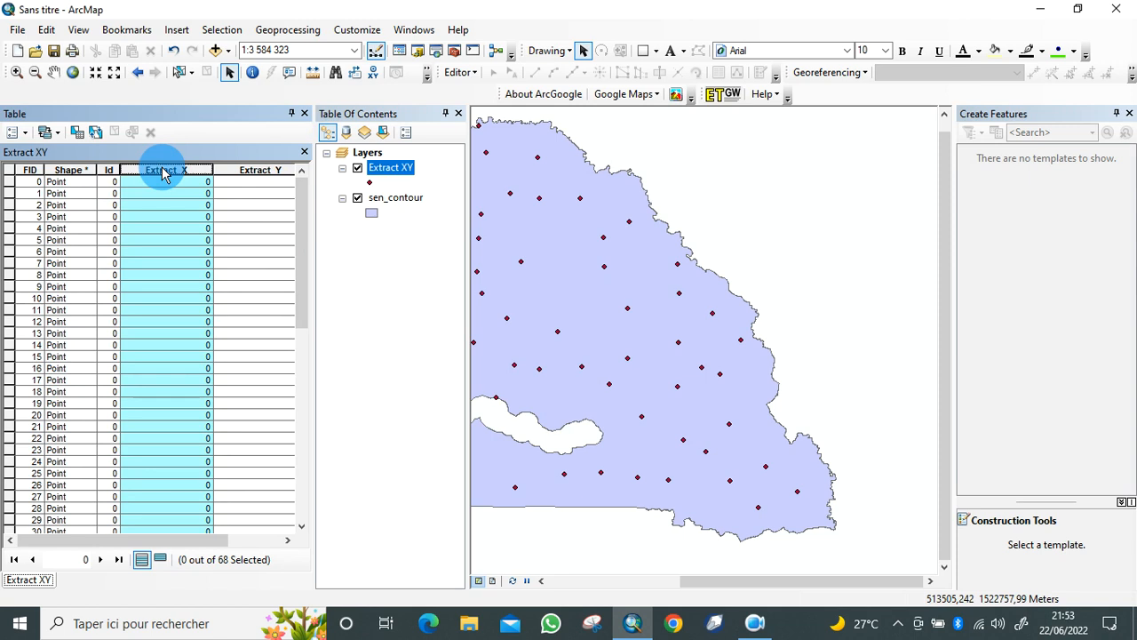
# - Calculate the Extract_X field's geometry as X Coordinate of Point in meters, using the data source's coordinate system
pyautogui.rightClick(164, 174)
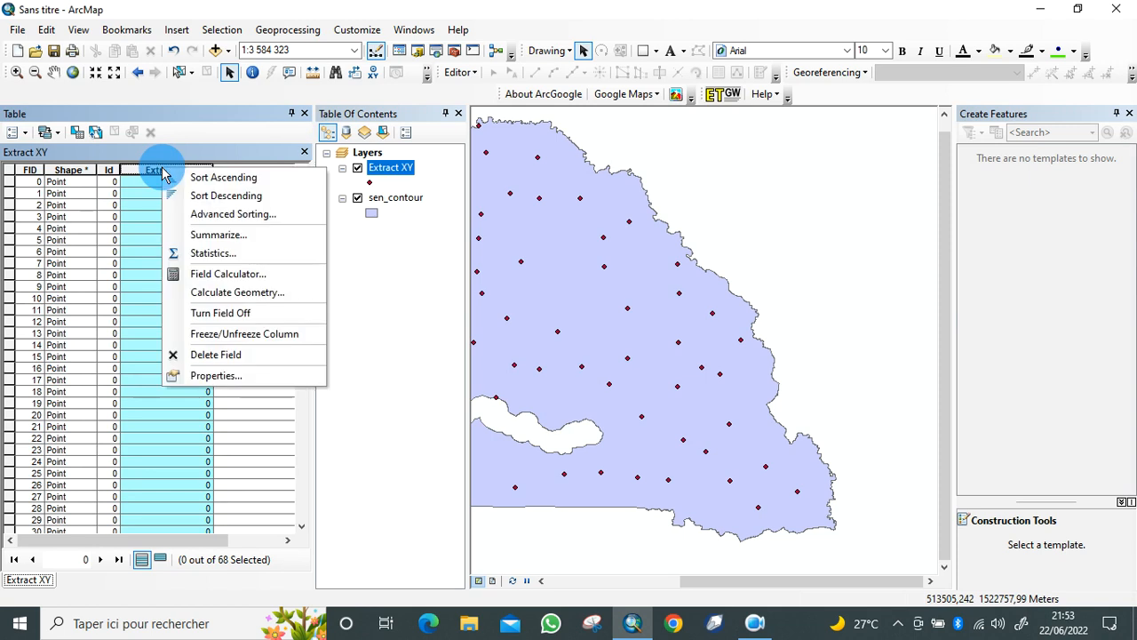
pyautogui.click(253, 297)
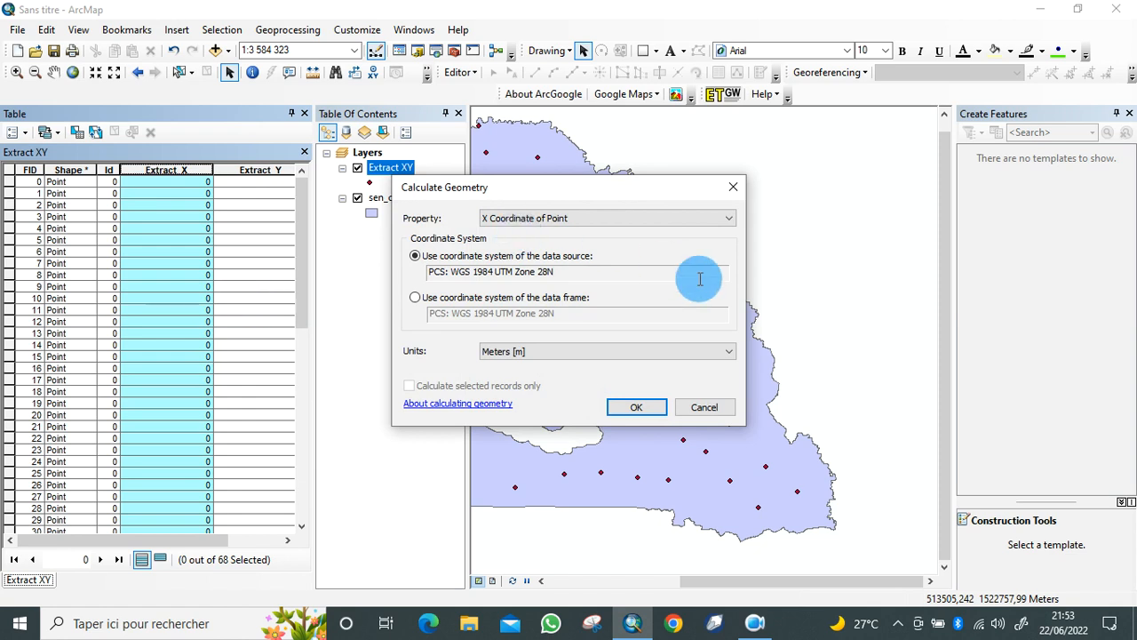
pyautogui.click(729, 221)
pyautogui.click(728, 222)
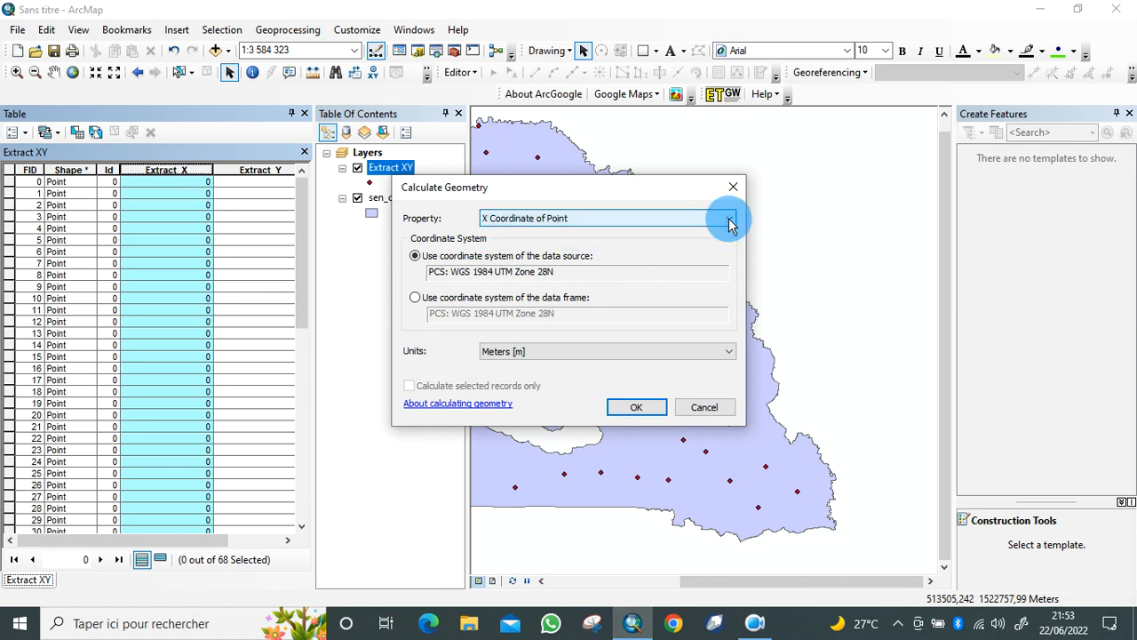
pyautogui.click(728, 354)
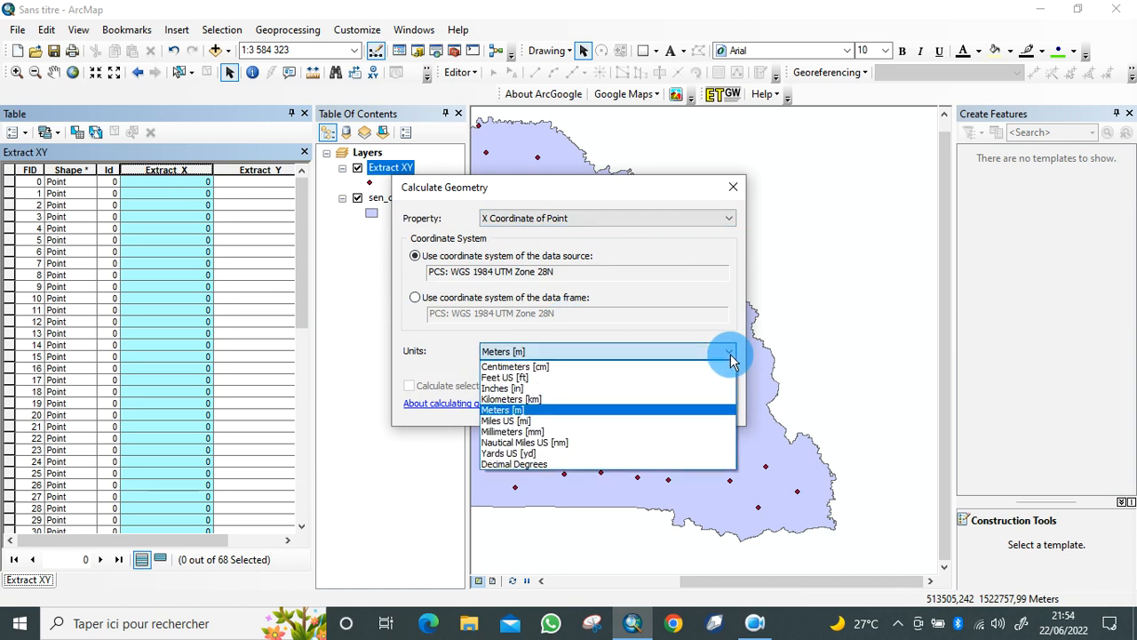
pyautogui.click(668, 410)
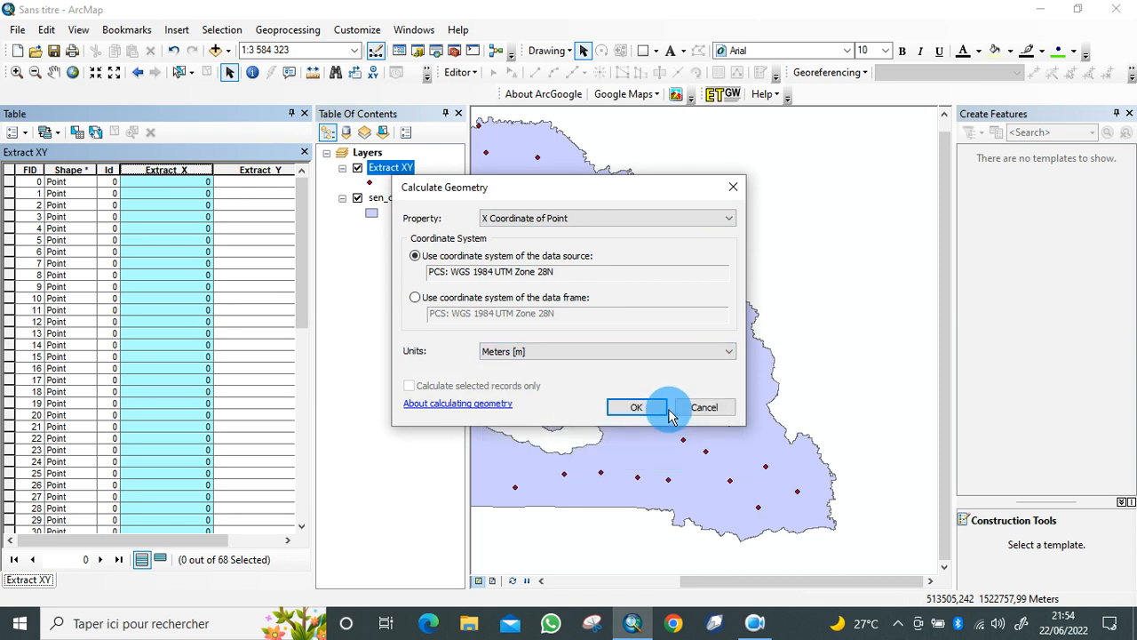
pyautogui.click(637, 408)
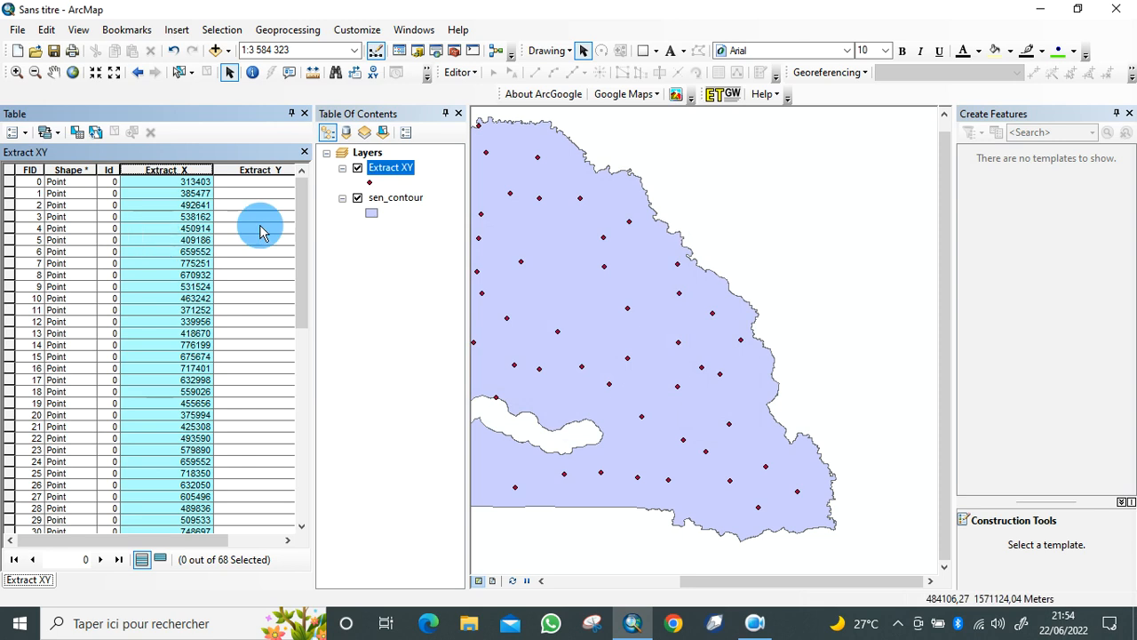
# - Calculate the Extract_Y field's geometry as Y Coordinate of Point in meters, using the data source's coordinate system
pyautogui.click(276, 169)
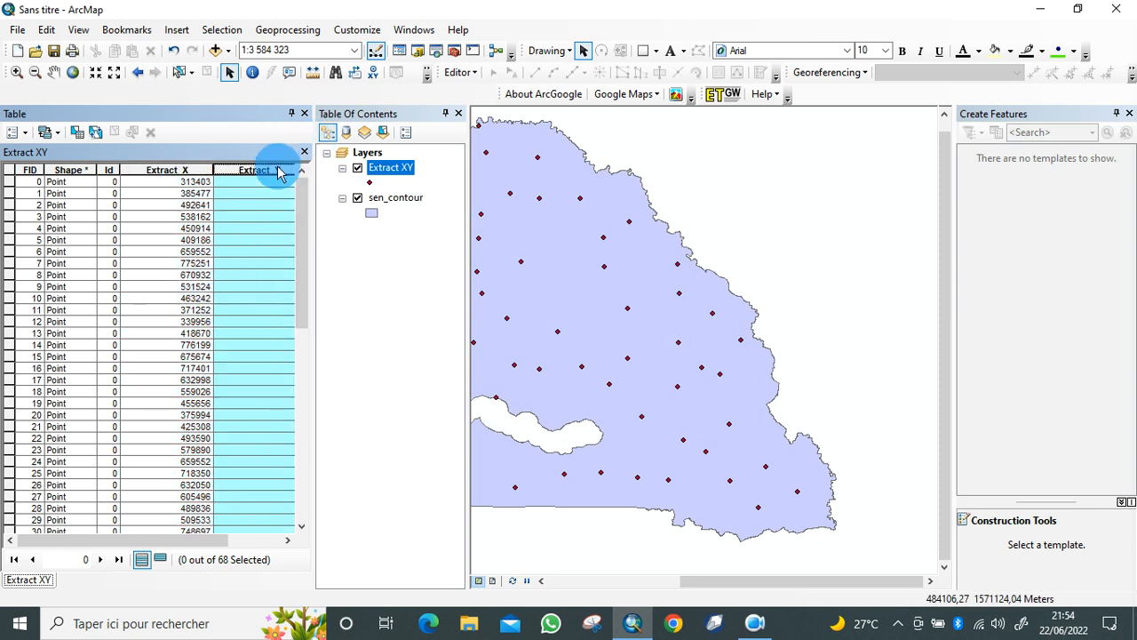
pyautogui.rightClick(277, 170)
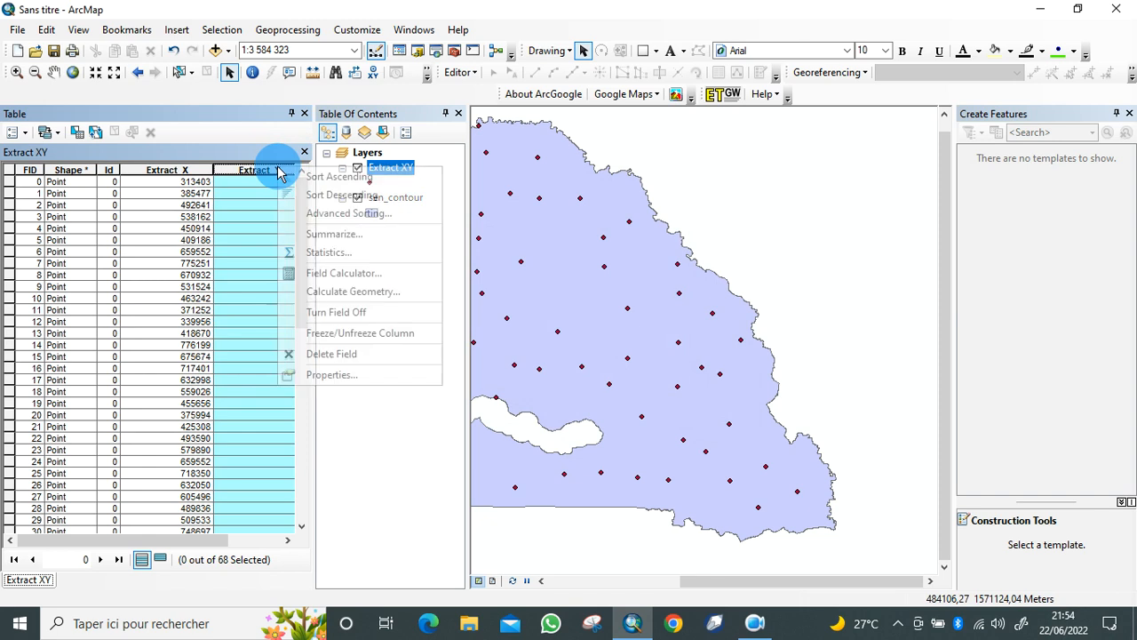
pyautogui.click(369, 302)
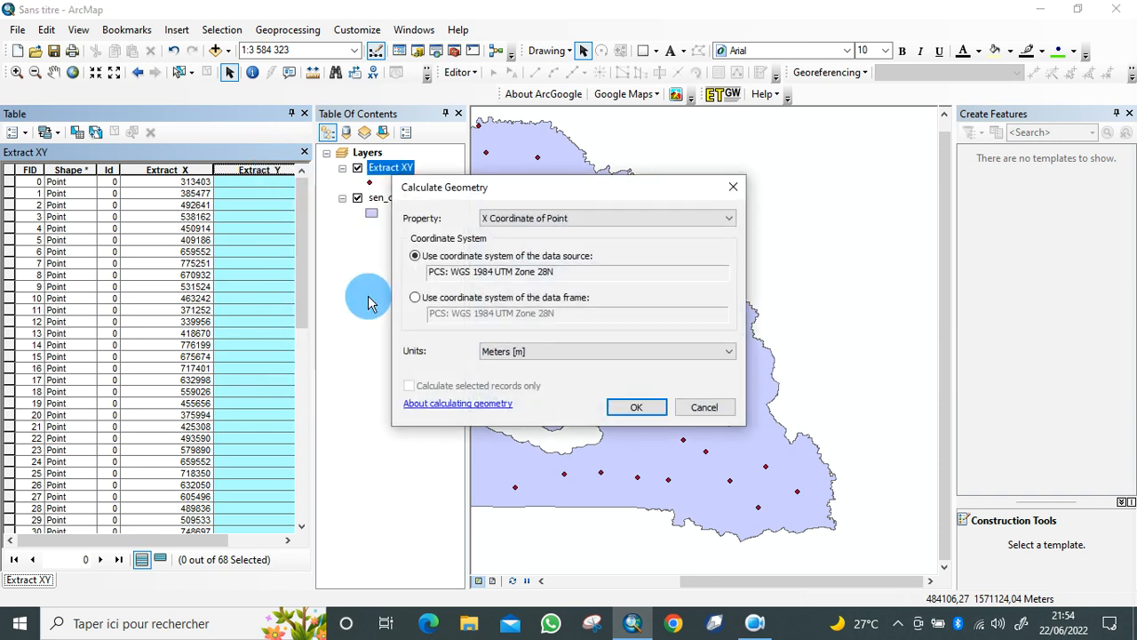
pyautogui.click(726, 218)
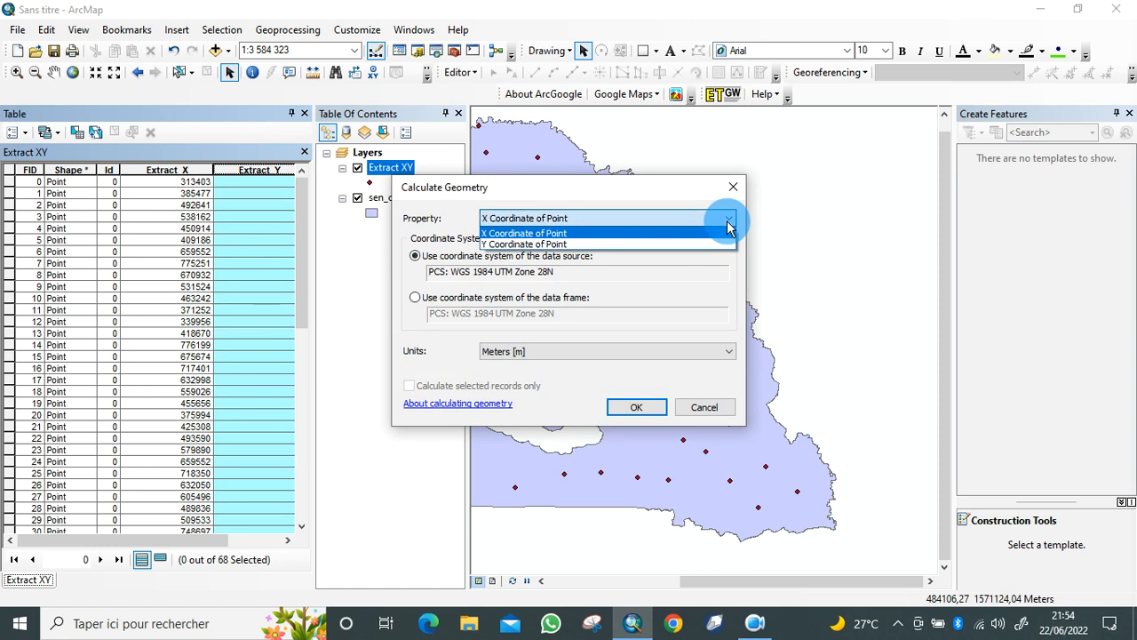
pyautogui.click(662, 245)
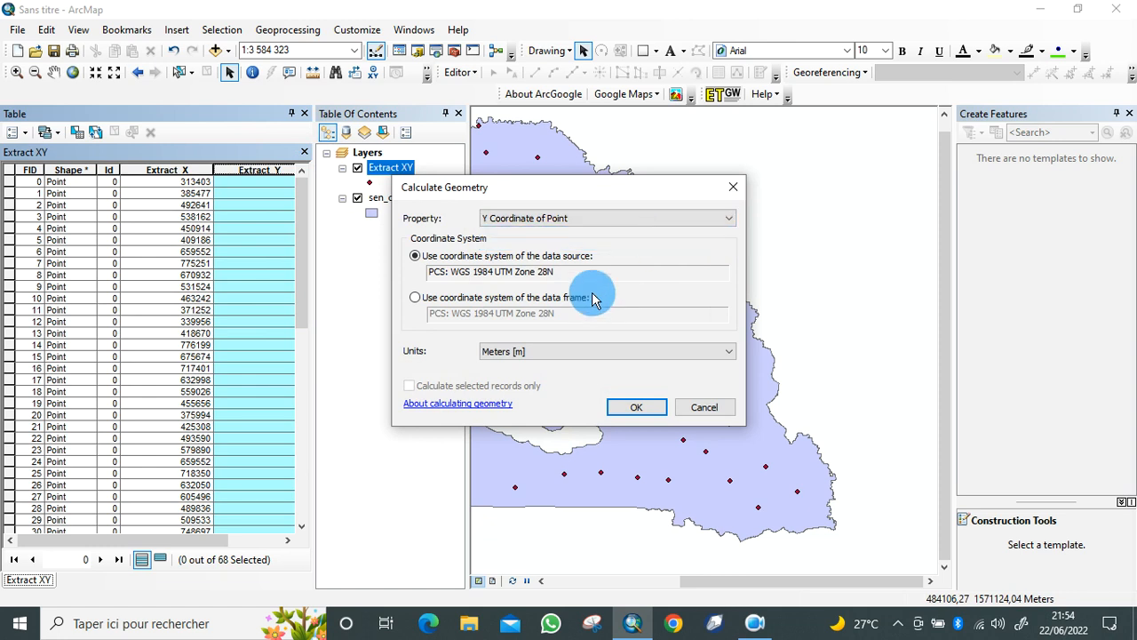
pyautogui.click(702, 352)
pyautogui.click(636, 407)
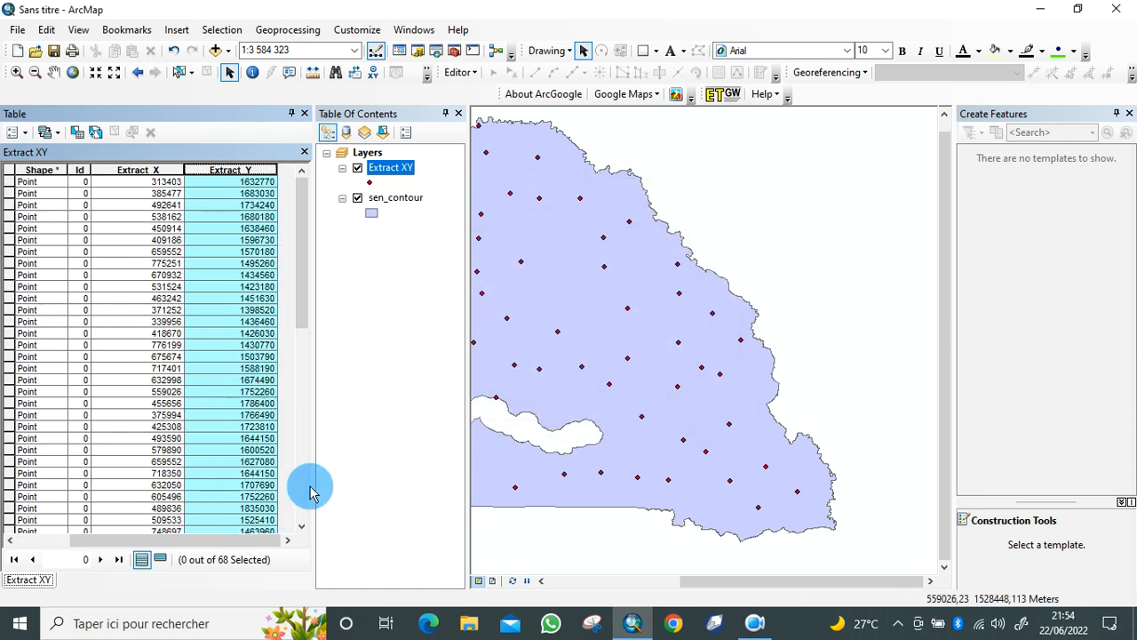
# - Select all records in the Extract XY attribute table and copy the selected records
pyautogui.moveTo(270, 538); pyautogui.dragTo(190, 538)
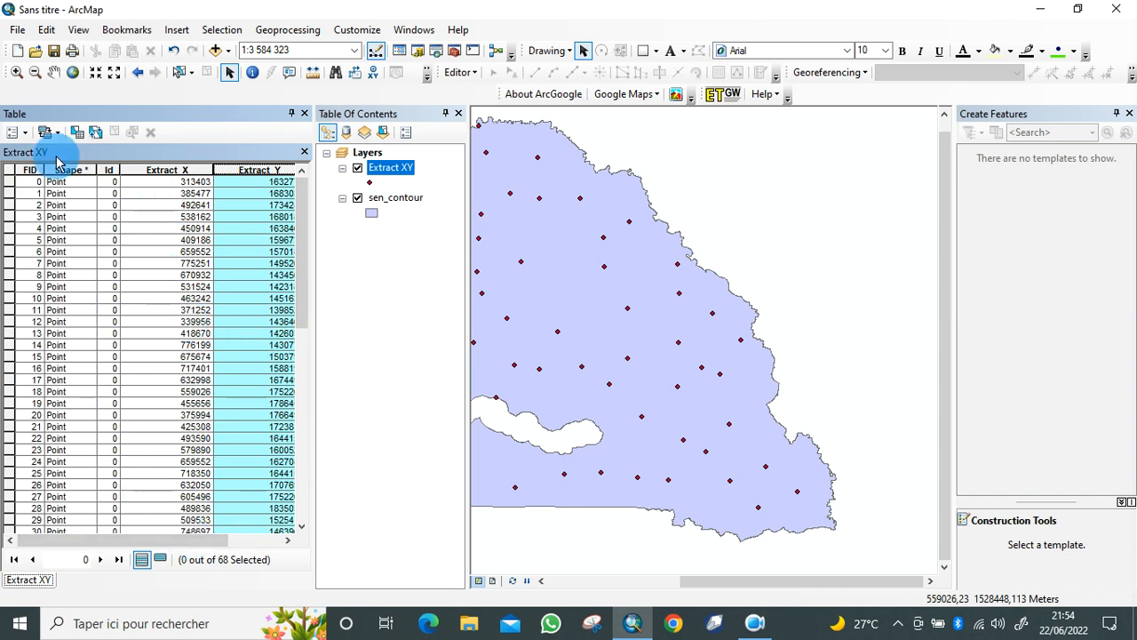
pyautogui.click(9, 173)
pyautogui.click(9, 181)
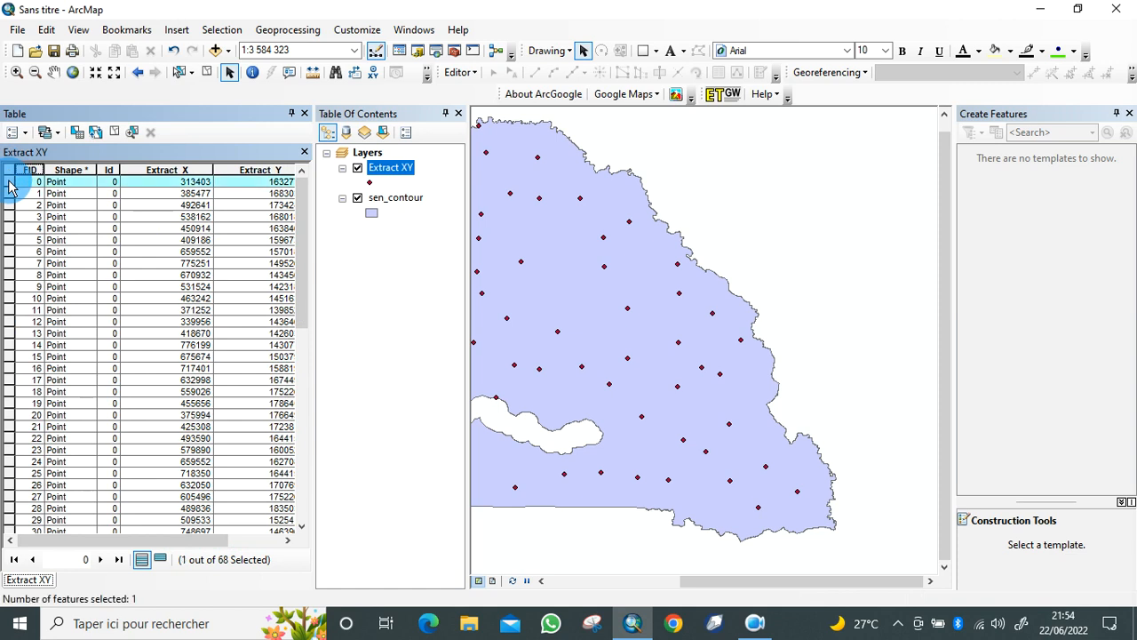
pyautogui.hotkey('ctrl', 'a')
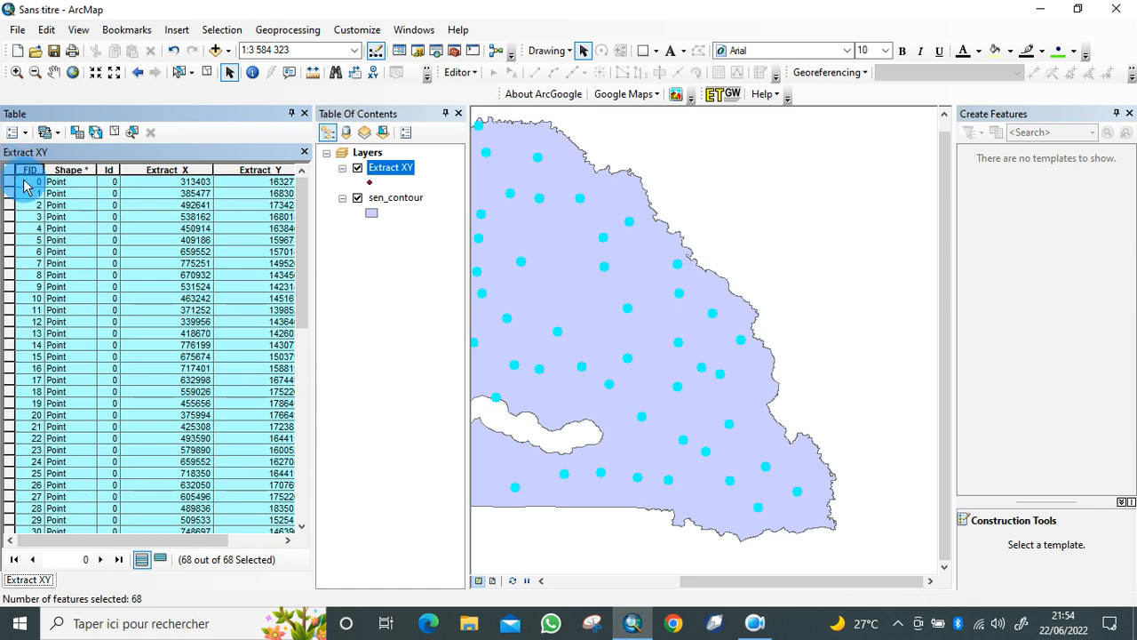
pyautogui.rightClick(28, 183)
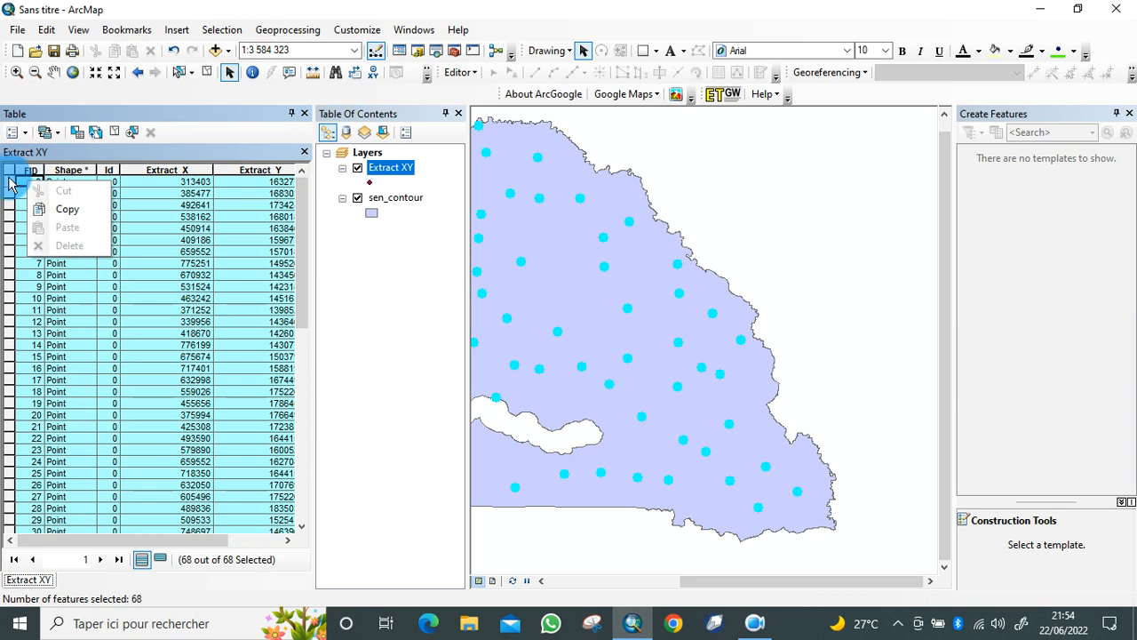
pyautogui.click(9, 176)
pyautogui.click(9, 184)
pyautogui.click(9, 171)
pyautogui.rightClick(10, 182)
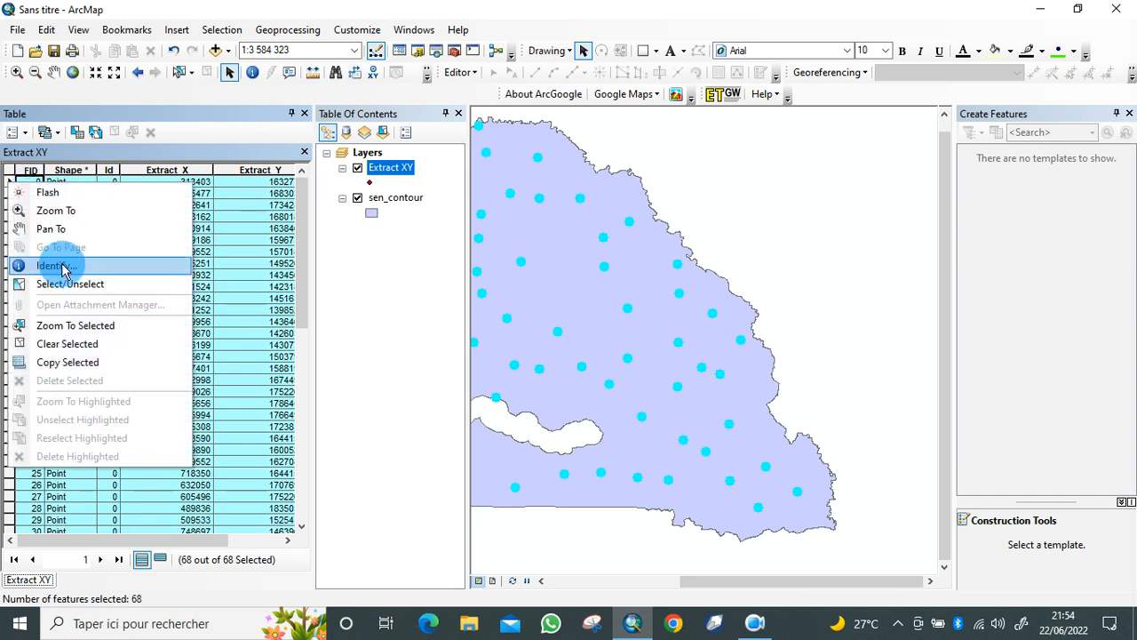
pyautogui.click(96, 369)
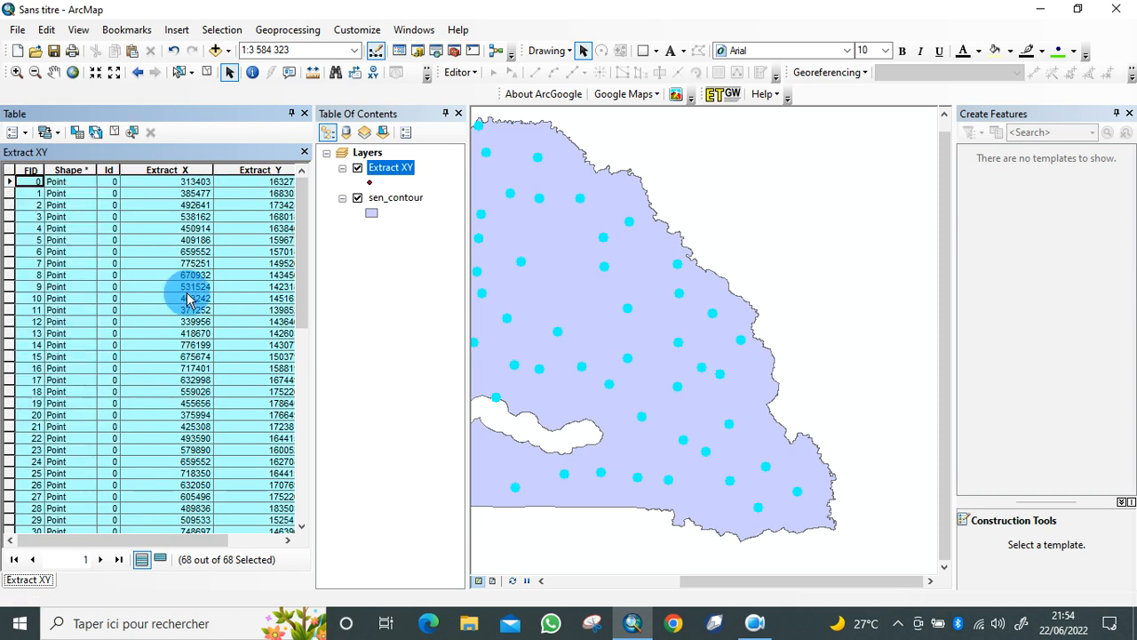
# - Switch to Excel 2013 and paste the copied records into a blank workbook starting at cell A1
pyautogui.click(1046, 9)
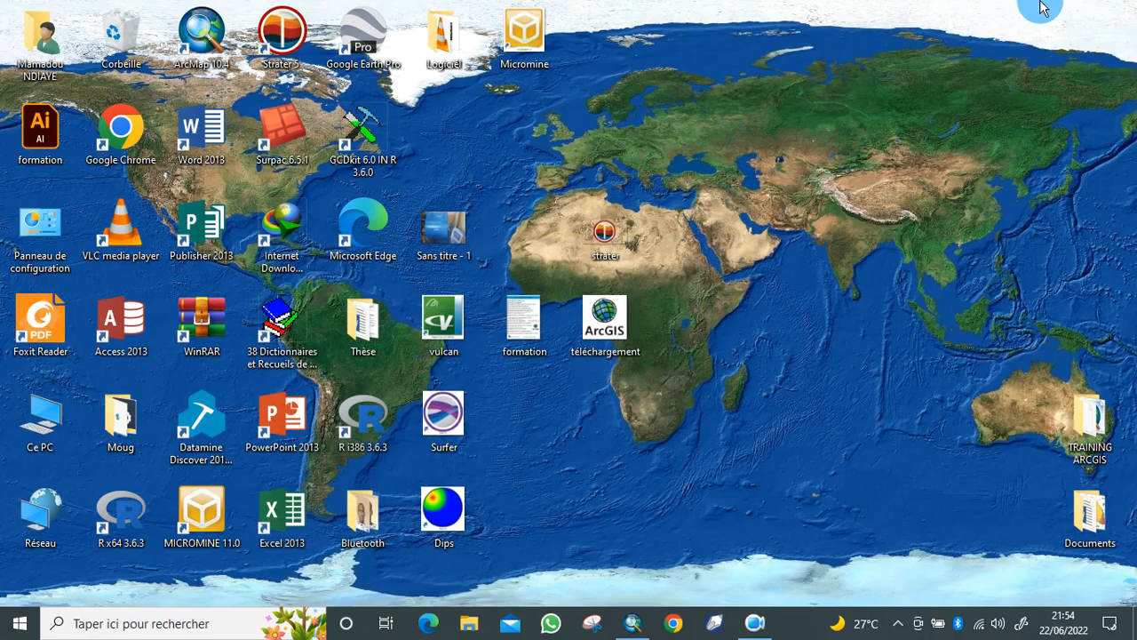
pyautogui.doubleClick(304, 514)
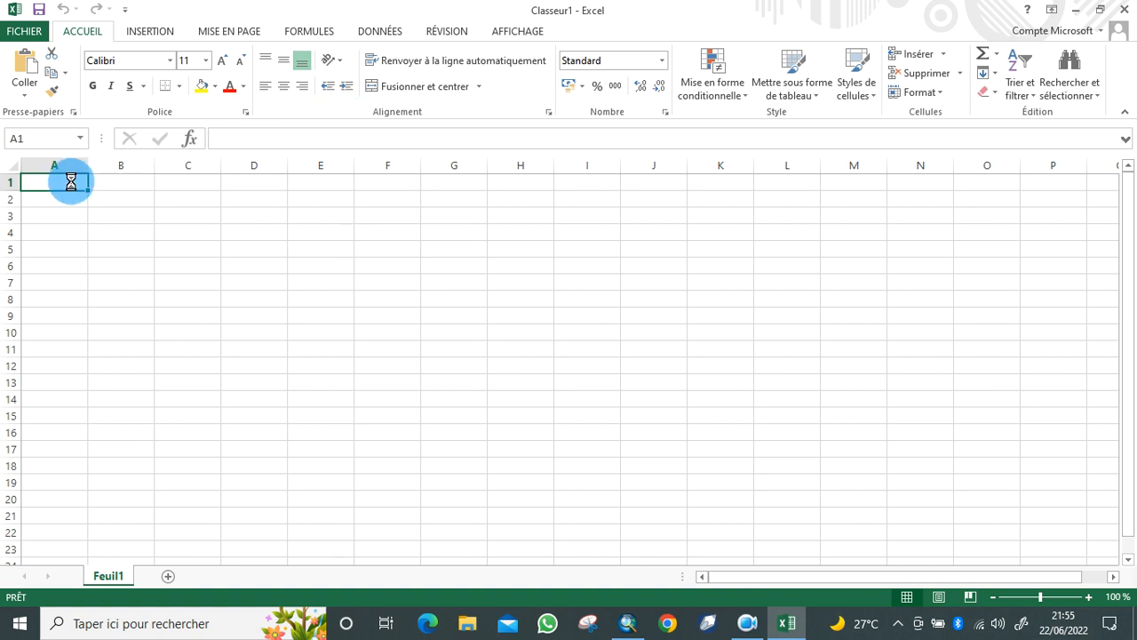
pyautogui.hotkey('ctrl', 'v')
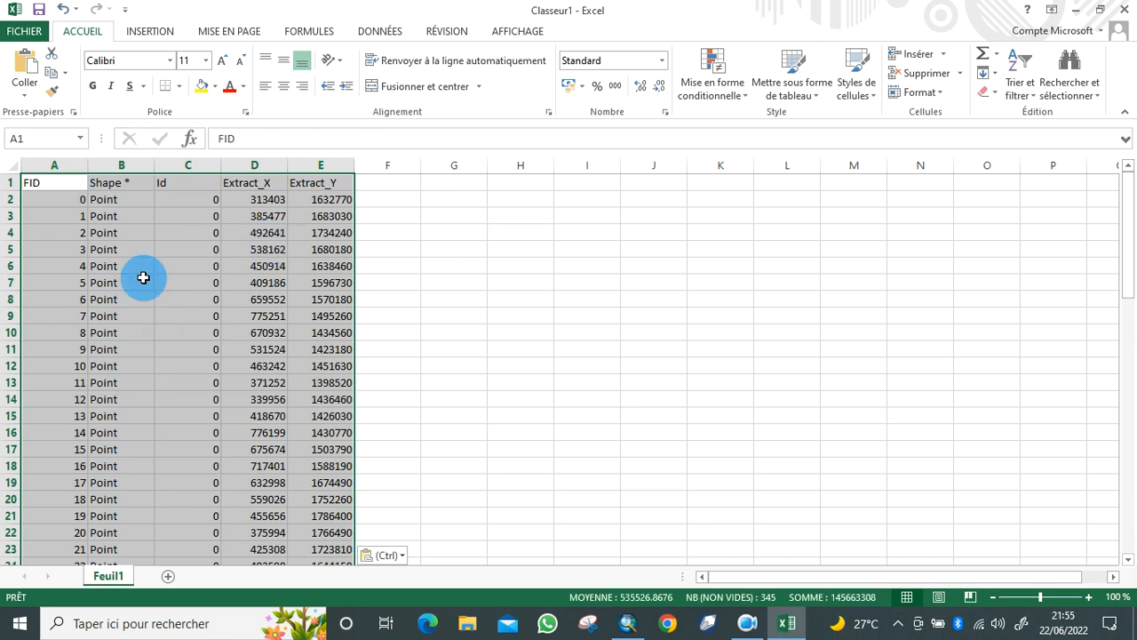
# - Delete the FID, Shape * and Id columns from the pasted data in the Excel sheet
pyautogui.click(191, 182)
pyautogui.click(194, 166)
pyautogui.keyDown('ctrl'); pyautogui.click(135, 165); pyautogui.keyUp('ctrl')
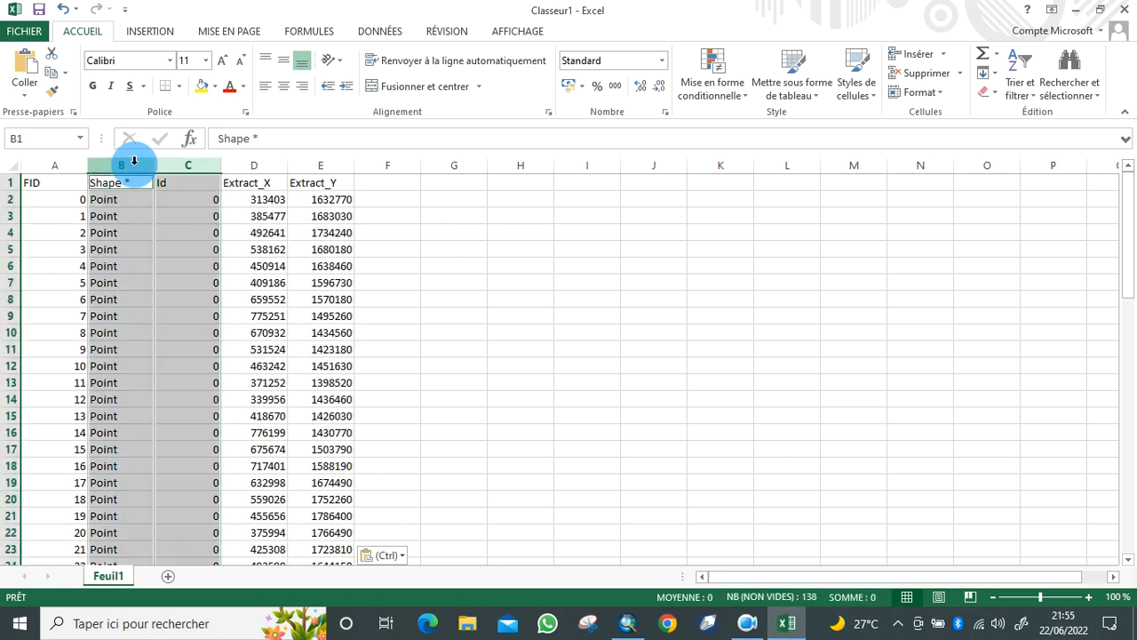
pyautogui.keyDown('ctrl'); pyautogui.click(64, 165); pyautogui.keyUp('ctrl')
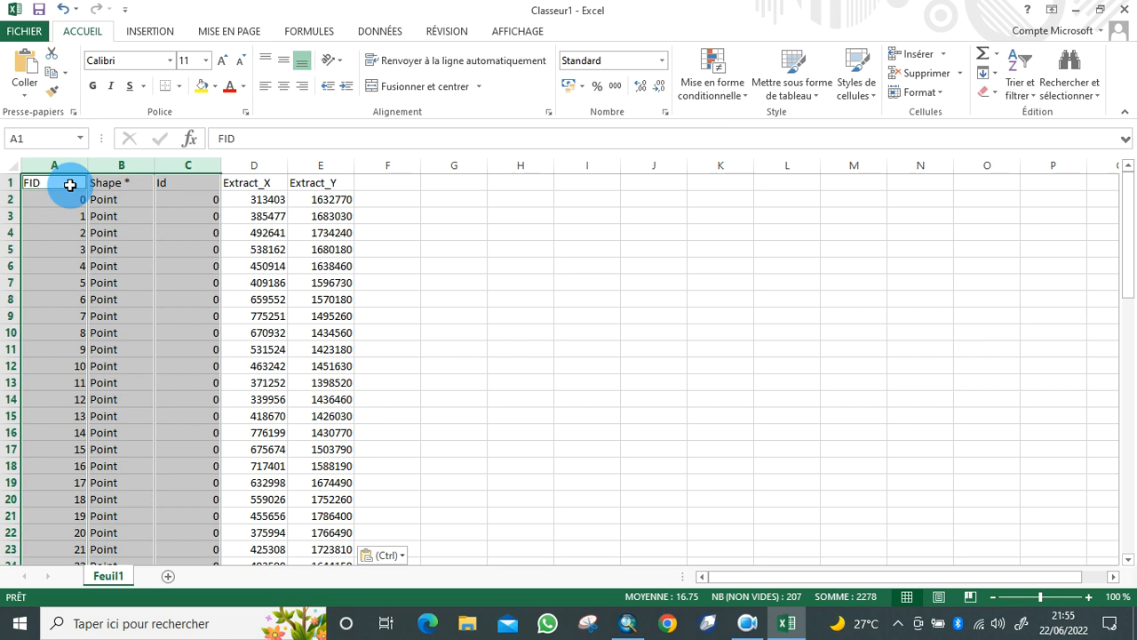
pyautogui.rightClick(69, 184)
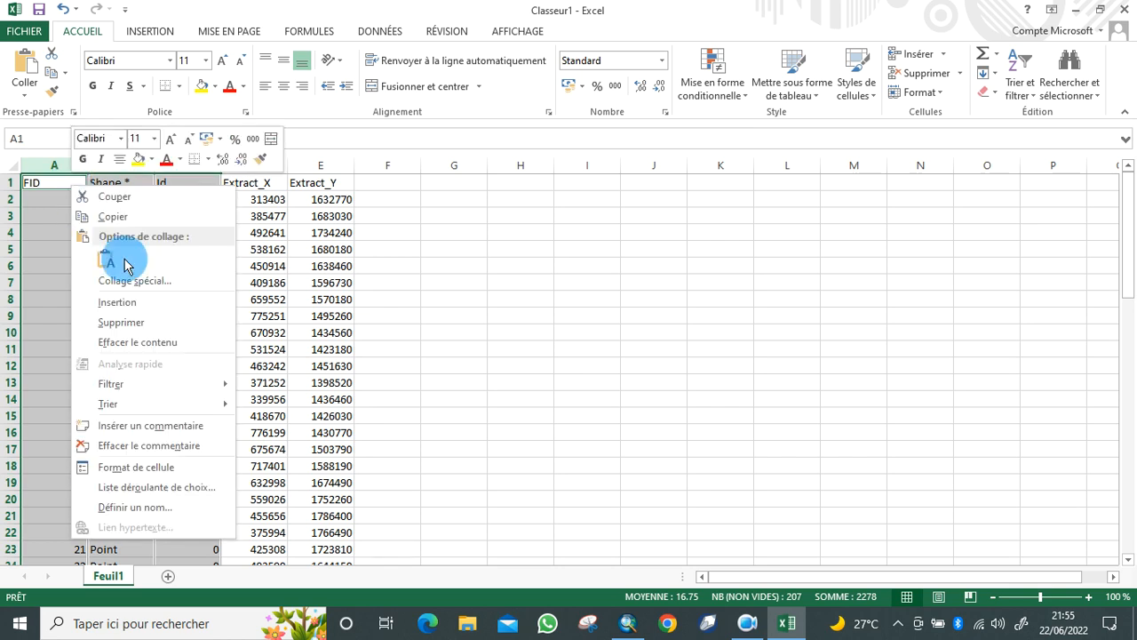
pyautogui.click(155, 322)
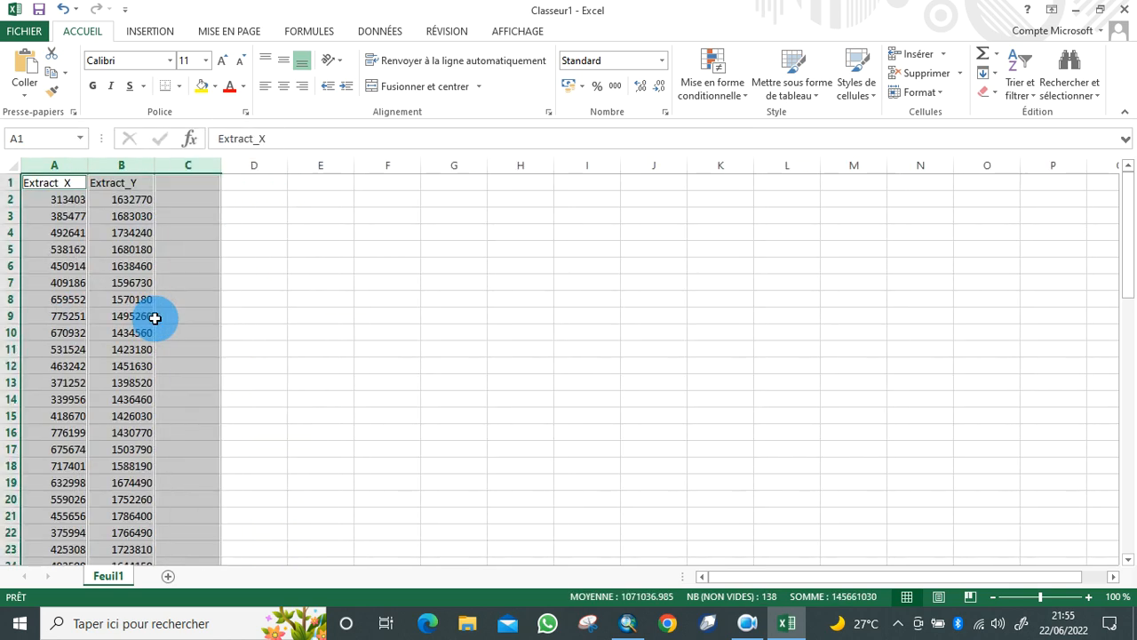
pyautogui.click(232, 246)
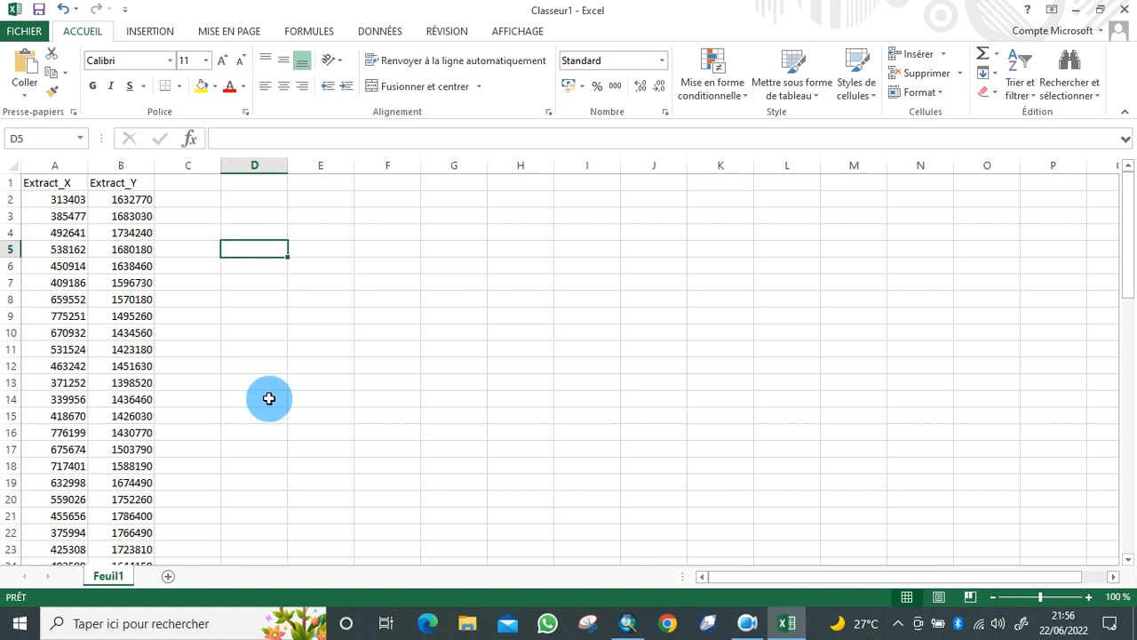
# - Switch back to ArcMap, clear the record selection and close the Extract XY attribute table
pyautogui.click(629, 624)
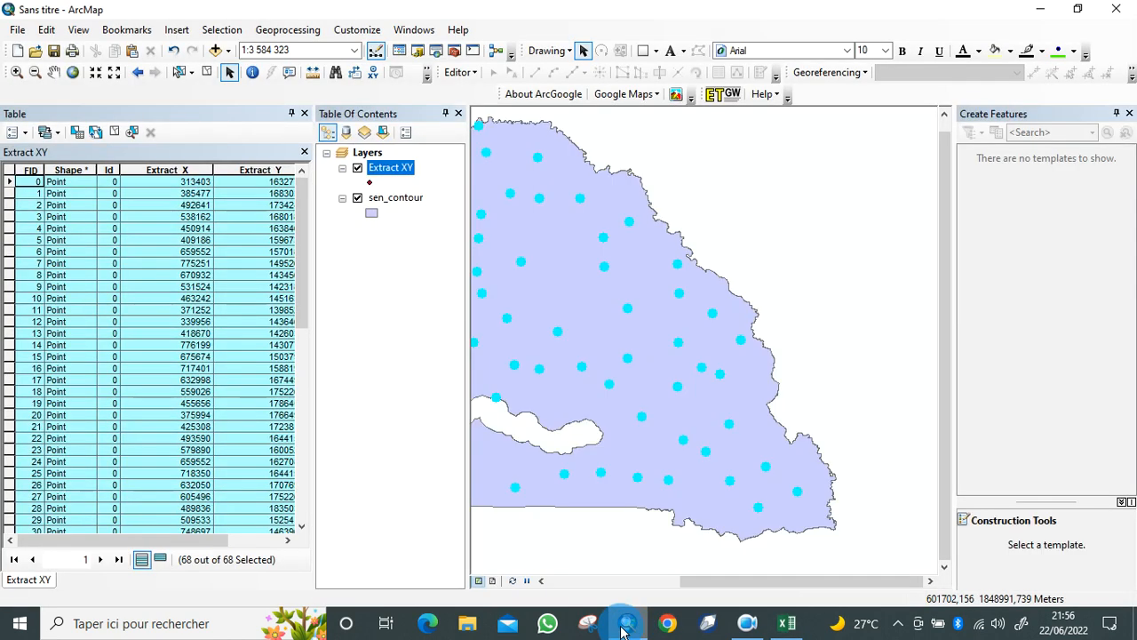
pyautogui.click(10, 181)
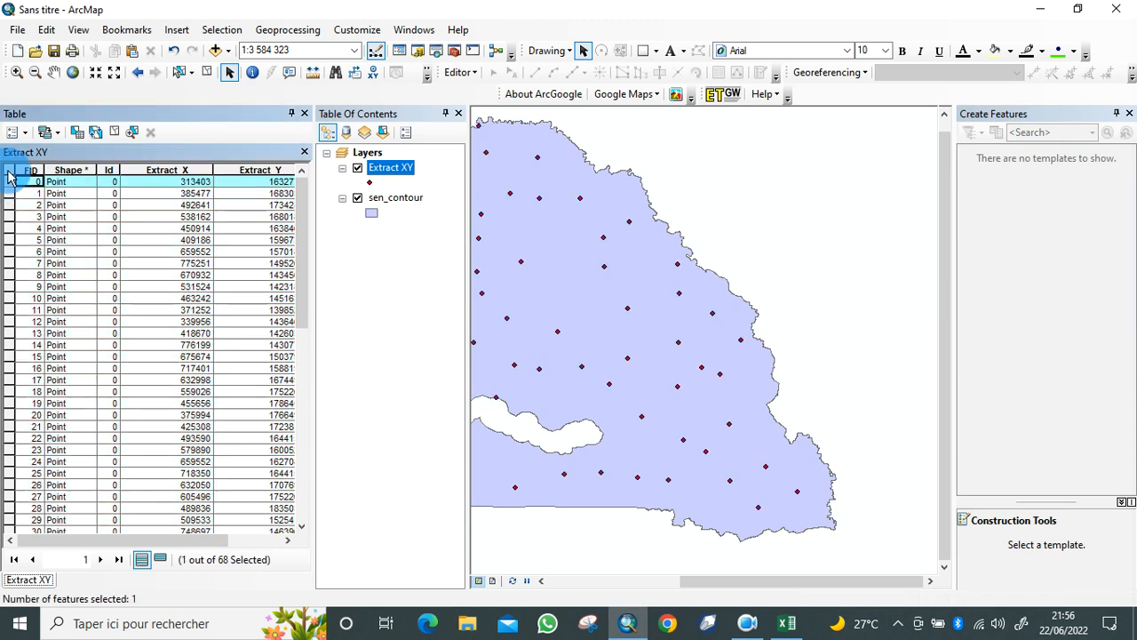
pyautogui.click(9, 169)
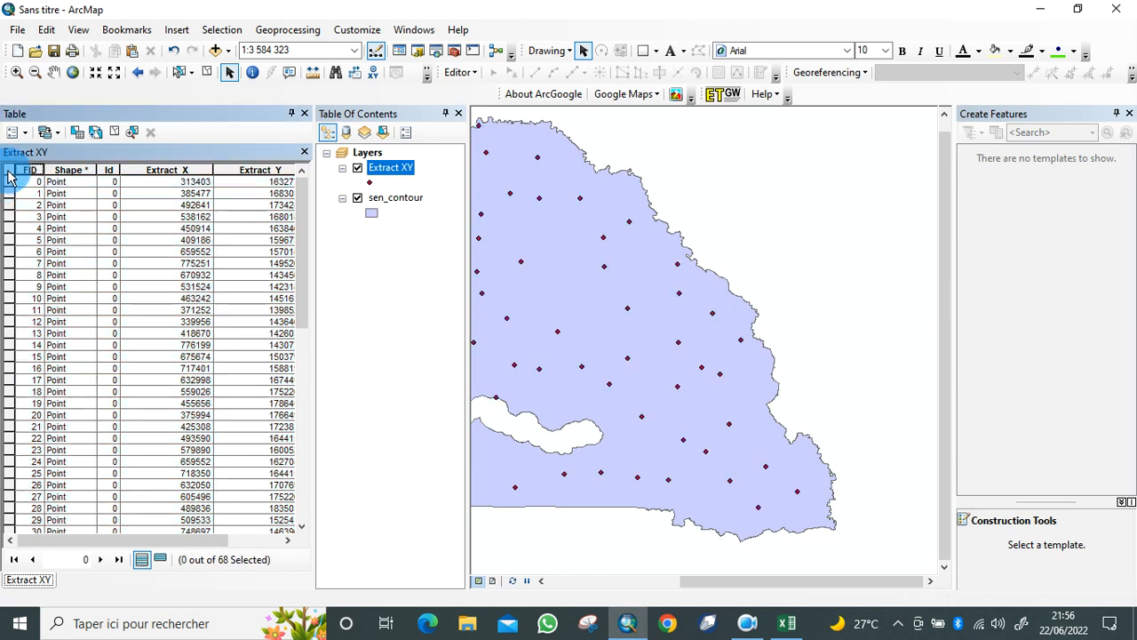
pyautogui.click(303, 116)
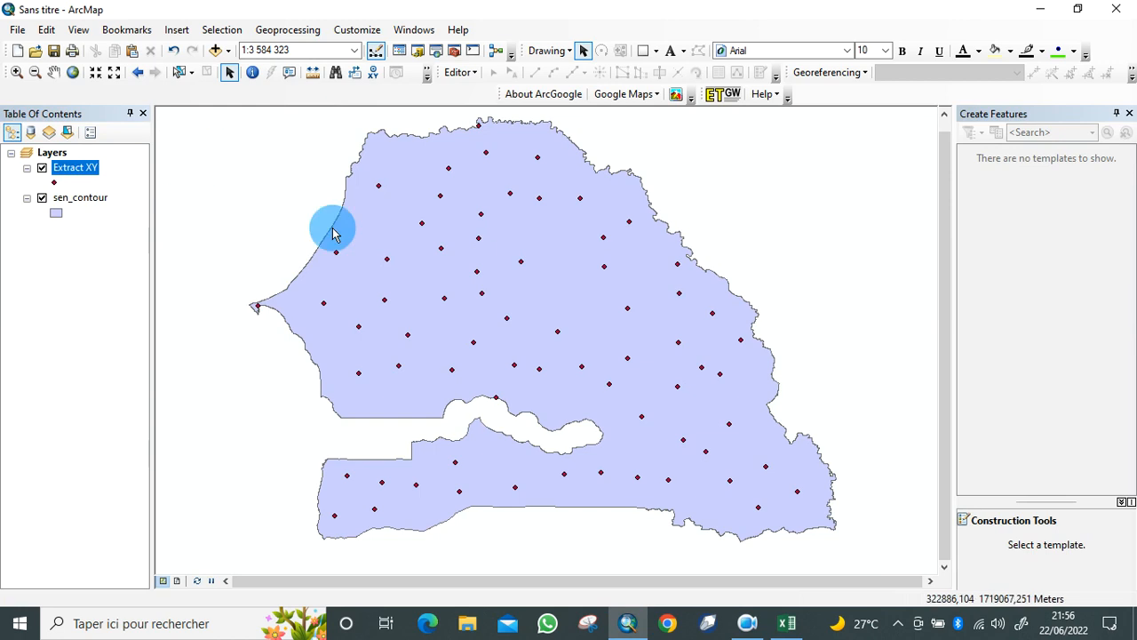